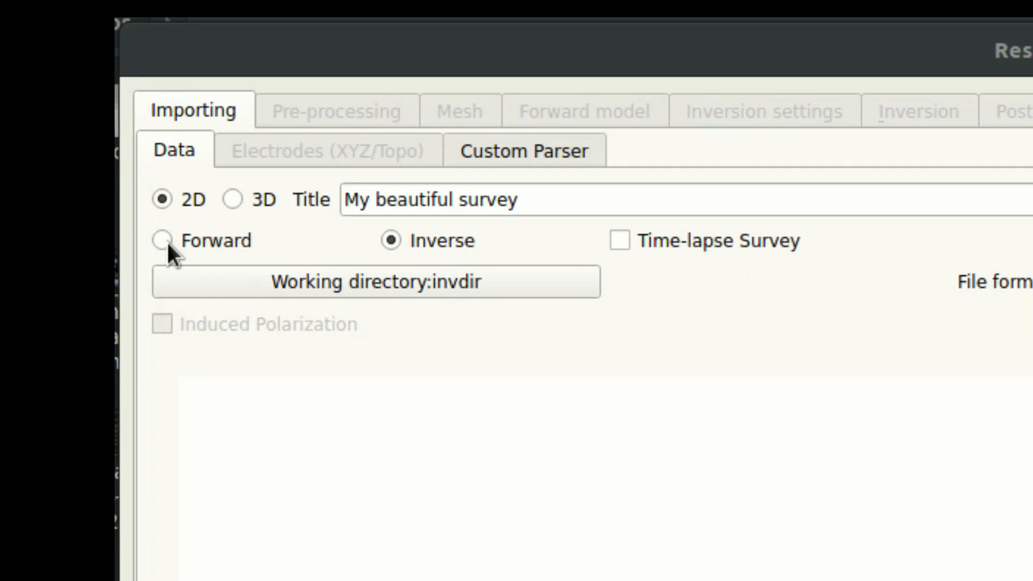
# Switch the survey to forward modelling and generate 24 electrodes with an X spacing of 2 and a Z spacing of 0.0.
pyautogui.click(69, 113)
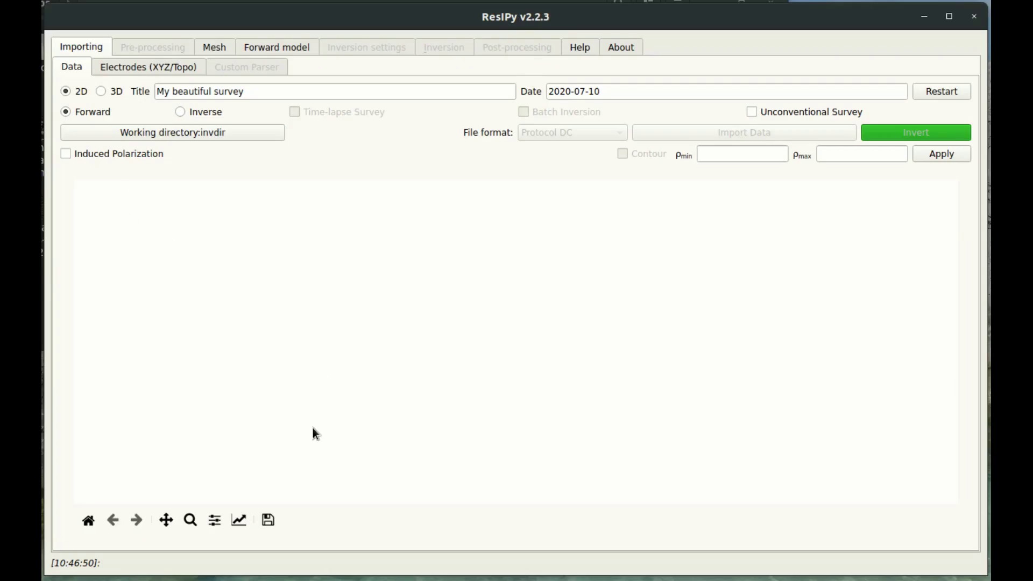
pyautogui.click(156, 69)
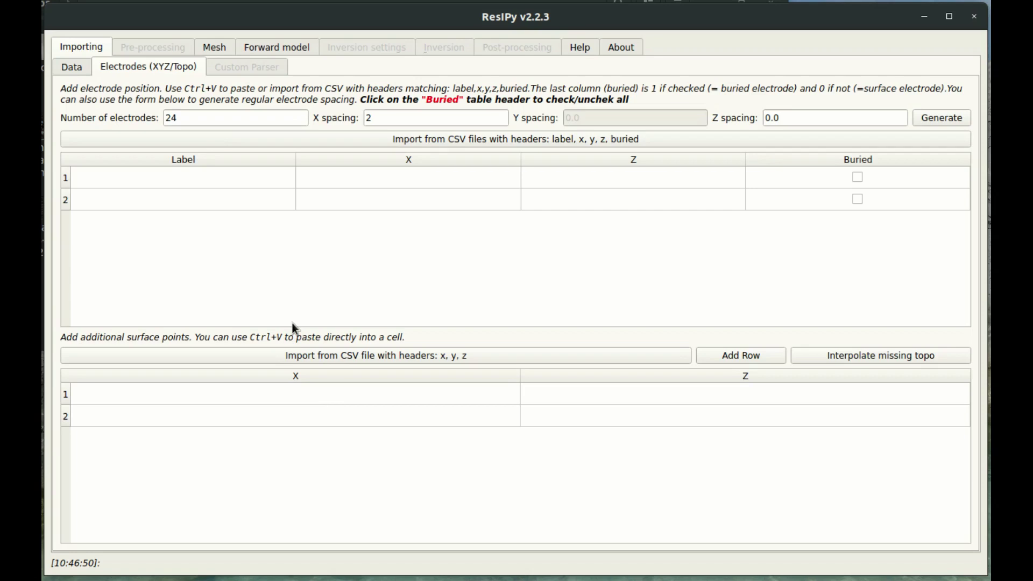
pyautogui.click(378, 118)
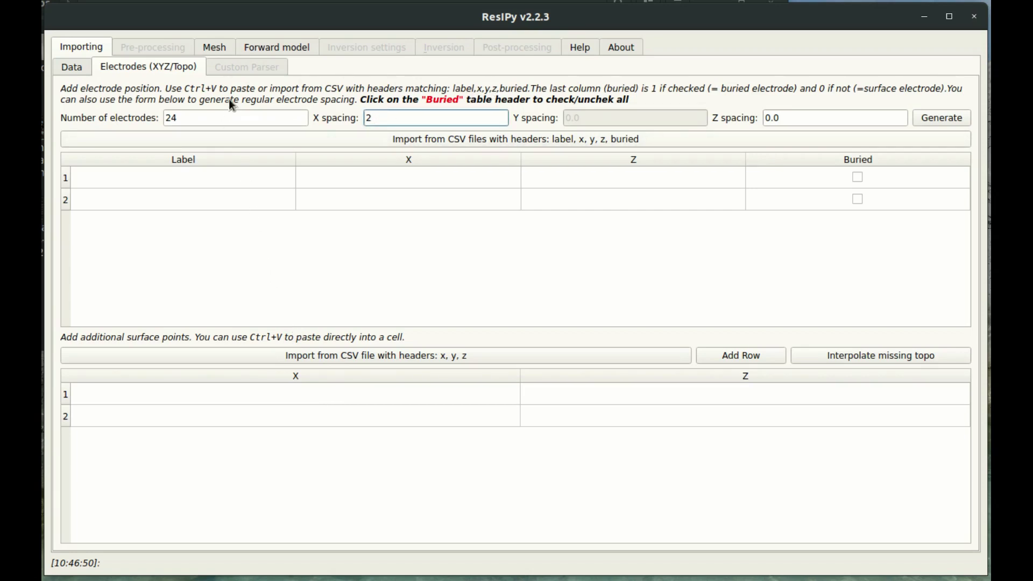
pyautogui.click(221, 112)
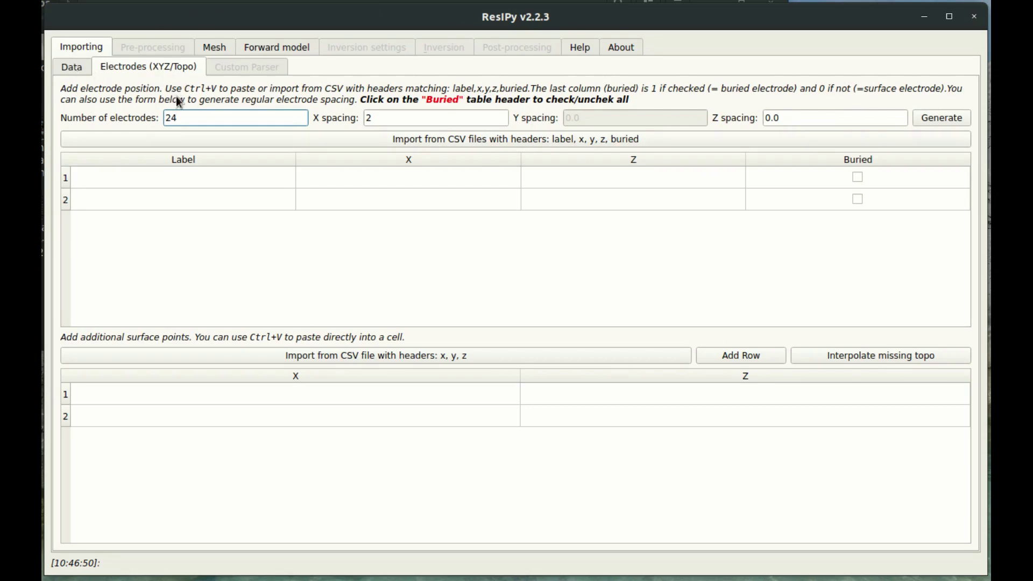
pyautogui.moveTo(191, 119); pyautogui.dragTo(150, 119)
pyautogui.press('Tab')
pyautogui.moveTo(395, 118); pyautogui.dragTo(349, 118)
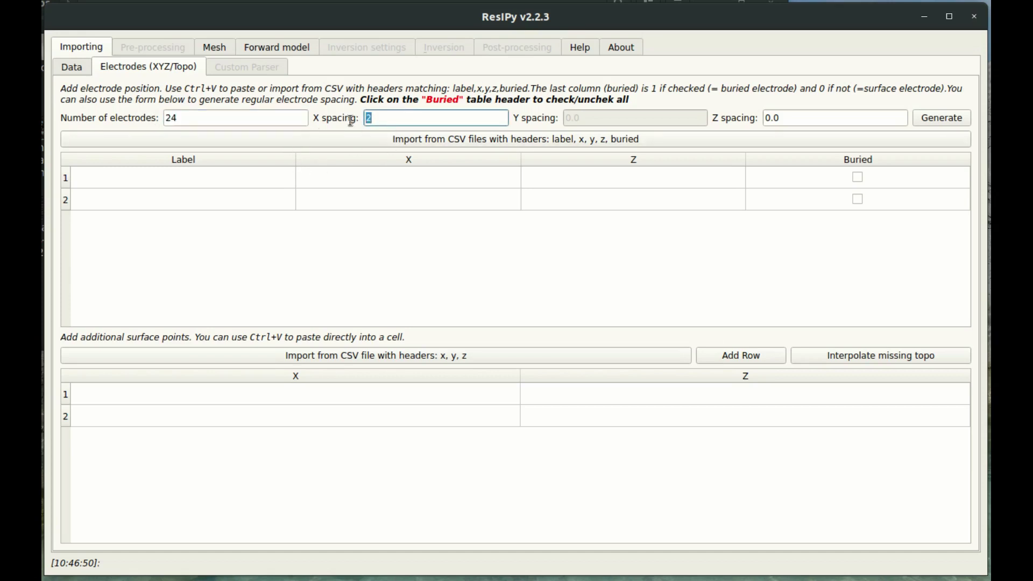
pyautogui.moveTo(801, 118); pyautogui.dragTo(754, 117)
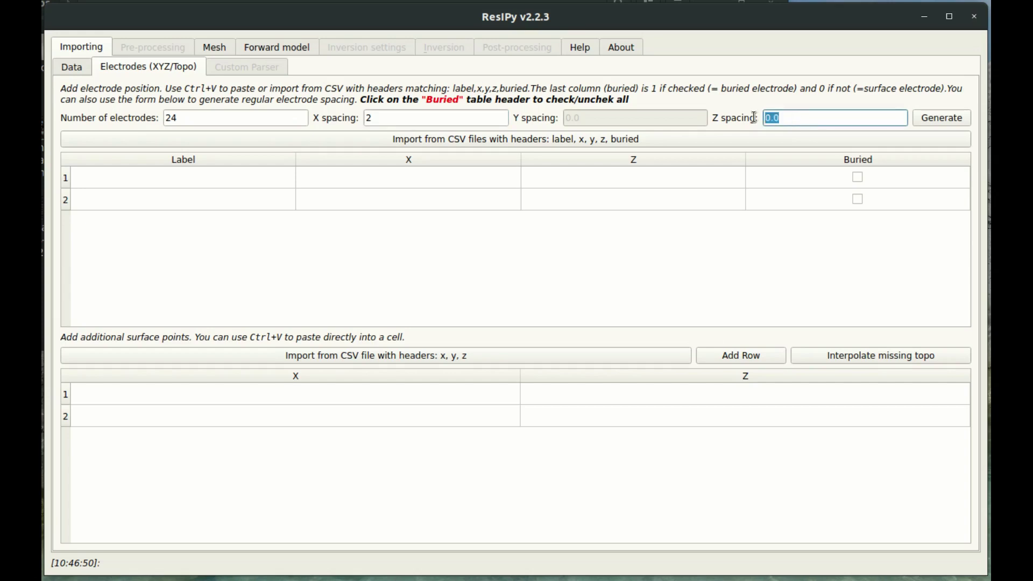
pyautogui.click(801, 120)
pyautogui.moveTo(797, 121); pyautogui.dragTo(756, 120)
pyautogui.click(948, 122)
# Examine the generated electrode table, going through the Label, X, Z and Buried columns.
pyautogui.scroll(-5, 404, 180)
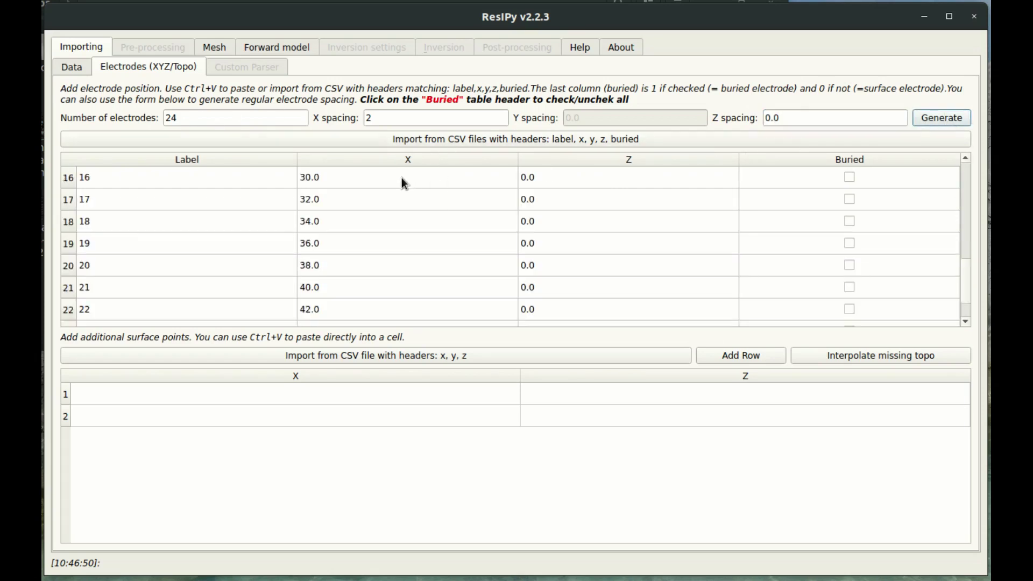
pyautogui.scroll(5, 397, 234)
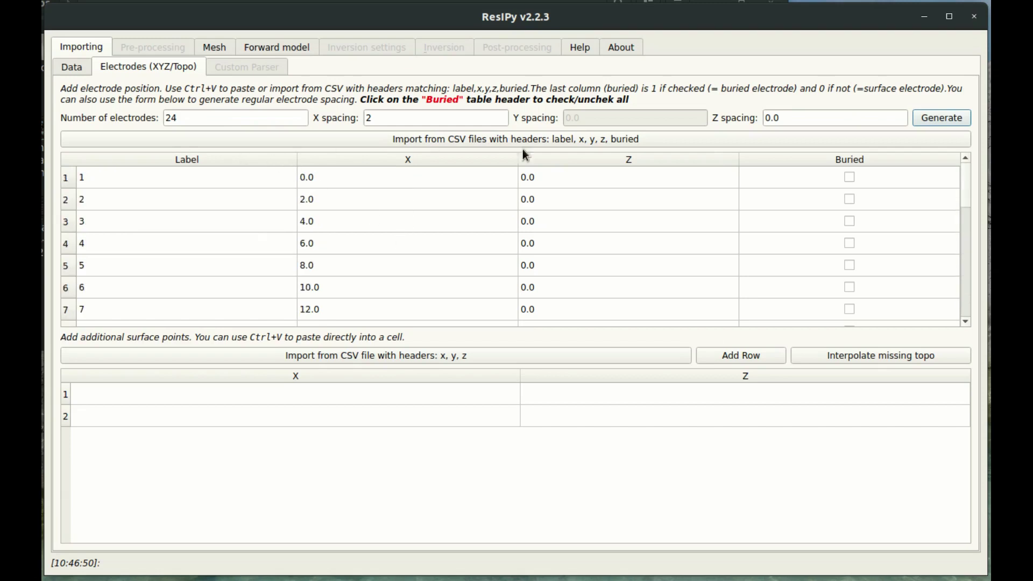
pyautogui.click(205, 160)
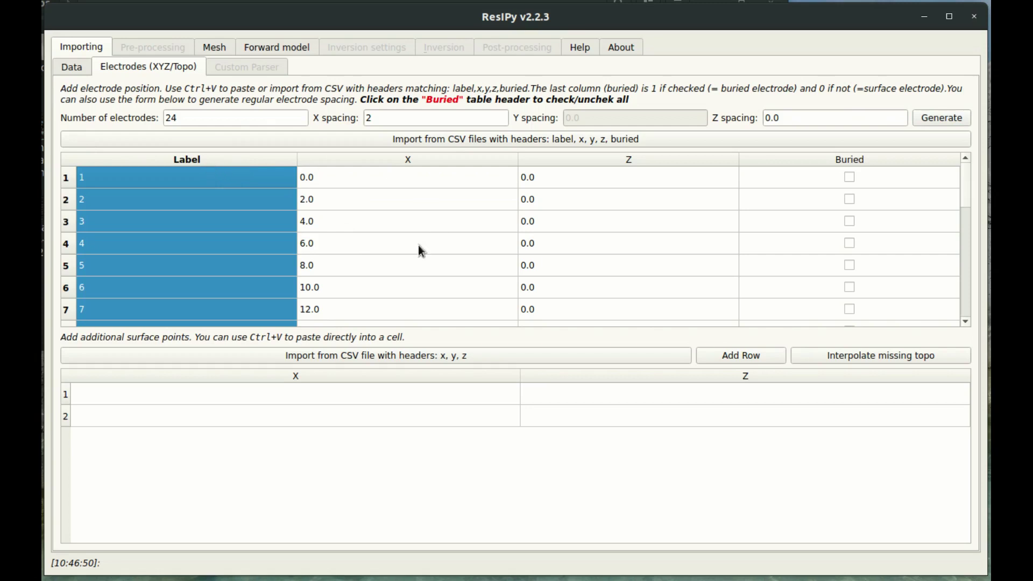
pyautogui.click(384, 160)
pyautogui.scroll(-6, 411, 196)
pyautogui.scroll(6, 411, 196)
pyautogui.scroll(-6, 409, 241)
pyautogui.scroll(6, 409, 241)
pyautogui.click(616, 160)
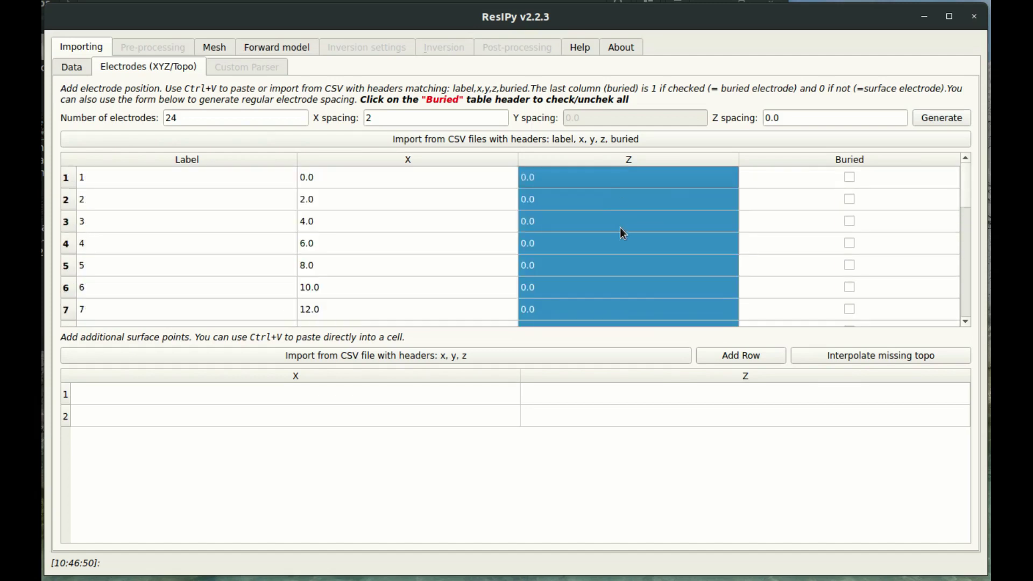
pyautogui.click(843, 160)
pyautogui.click(843, 160)
pyautogui.click(842, 159)
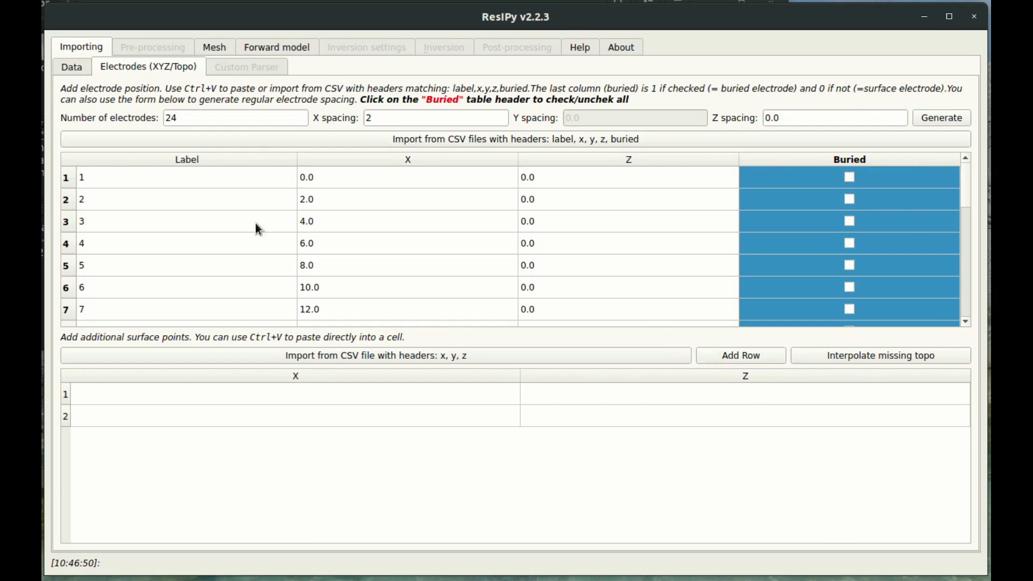
# Generate a quadrilateral mesh and draw a four-corner polygon region spanning about 16 to 27 m distance and -2 to -7 m elevation.
pyautogui.click(217, 51)
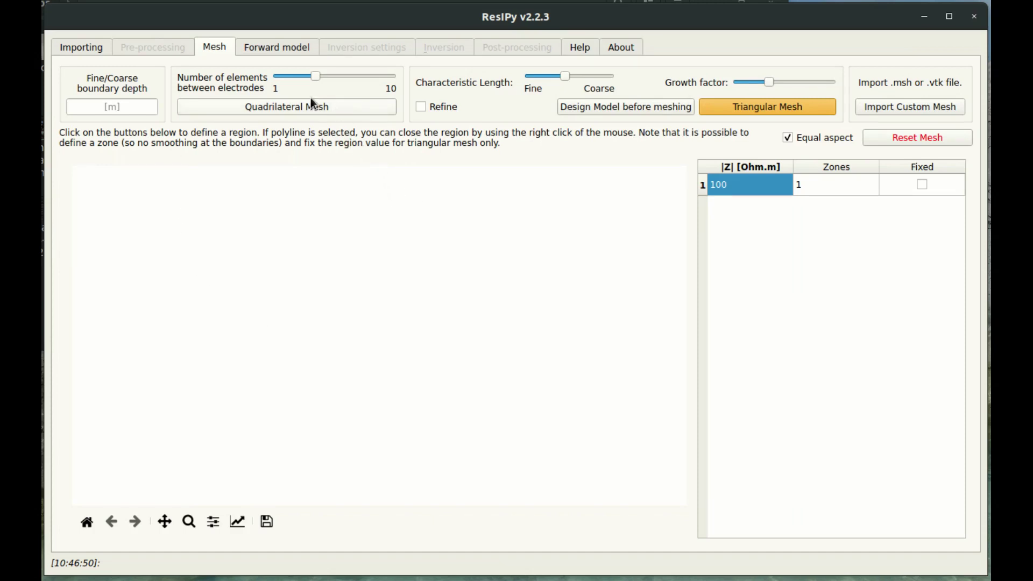
pyautogui.click(280, 109)
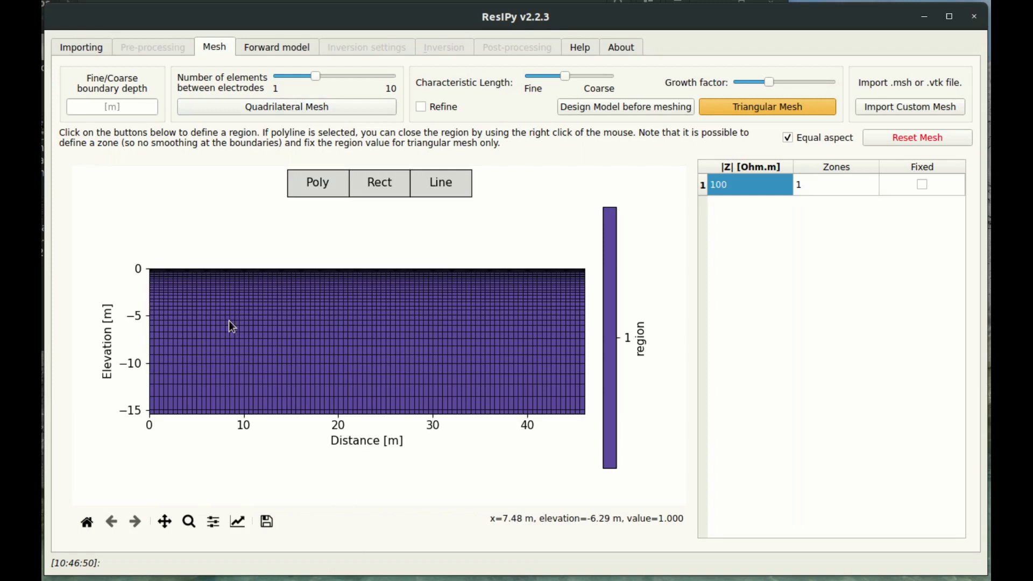
pyautogui.click(317, 183)
pyautogui.click(303, 295)
pyautogui.click(303, 332)
pyautogui.click(399, 335)
pyautogui.click(406, 291)
pyautogui.rightClick(408, 290)
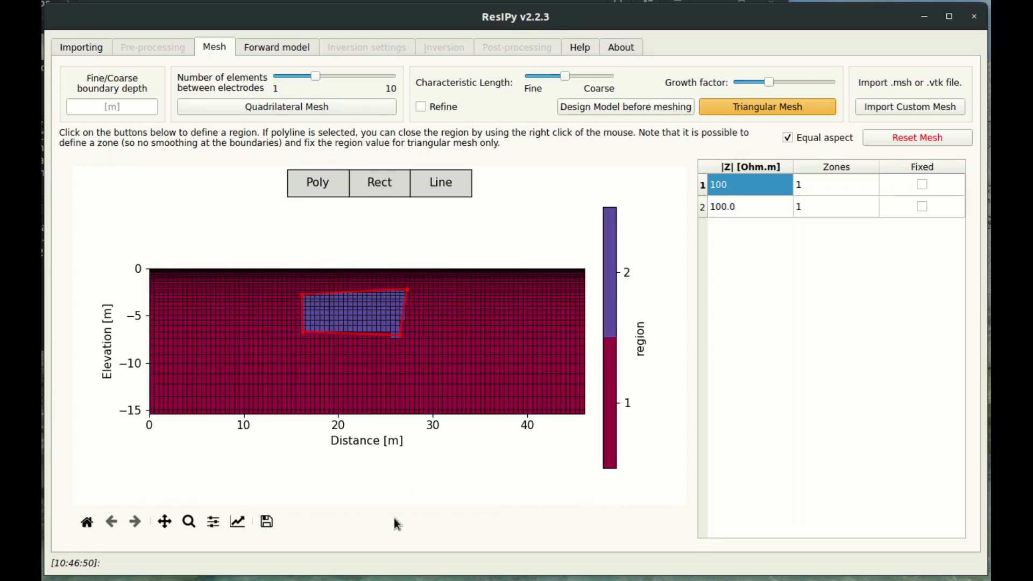
# Design a seven-corner polygon region before meshing, about 18 to 25 m distance and -2 to -9 m elevation, and generate the triangular mesh.
pyautogui.click(583, 105)
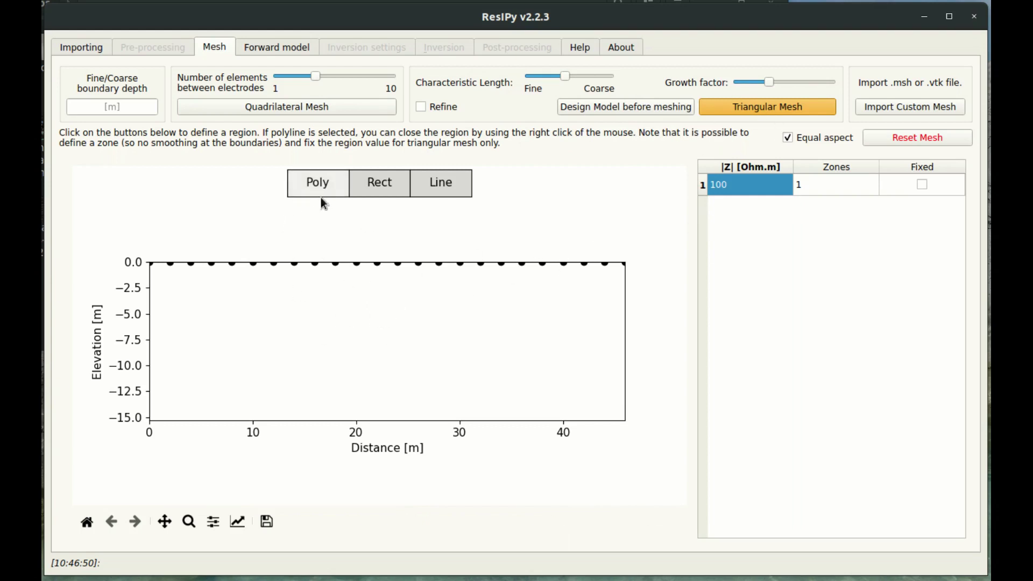
pyautogui.click(358, 288)
pyautogui.click(332, 305)
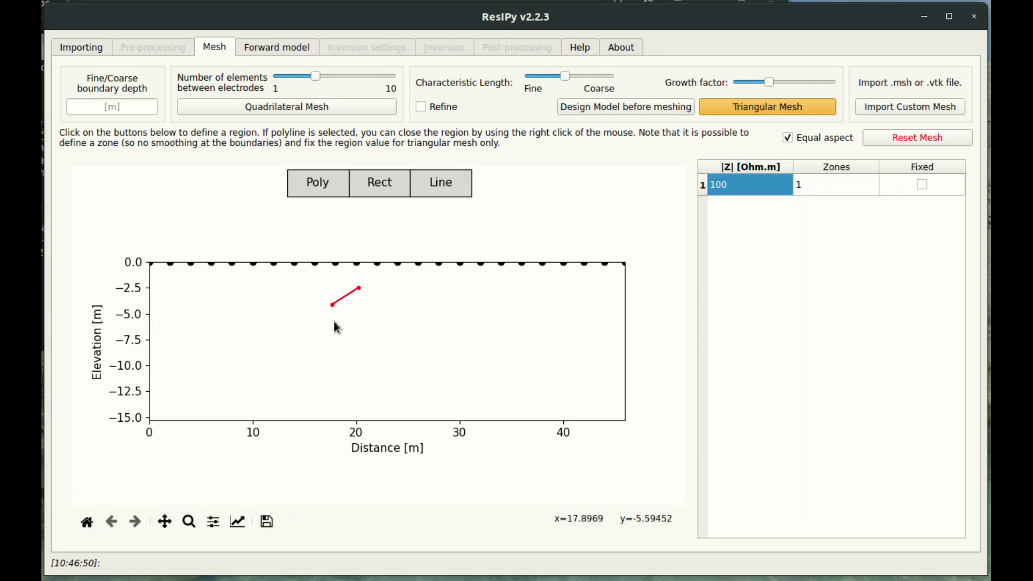
pyautogui.click(337, 335)
pyautogui.click(371, 355)
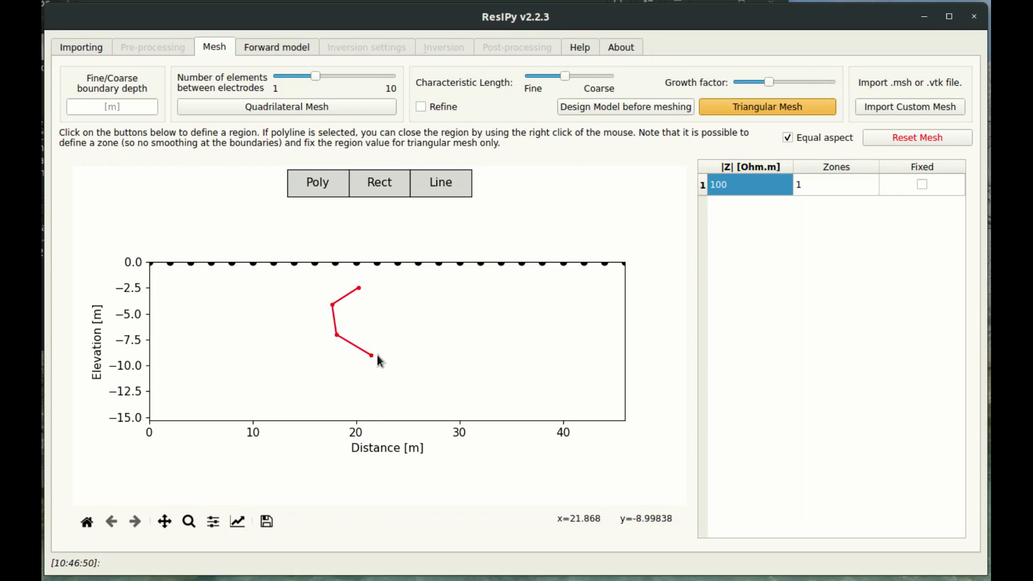
pyautogui.click(409, 336)
pyautogui.click(412, 297)
pyautogui.click(395, 281)
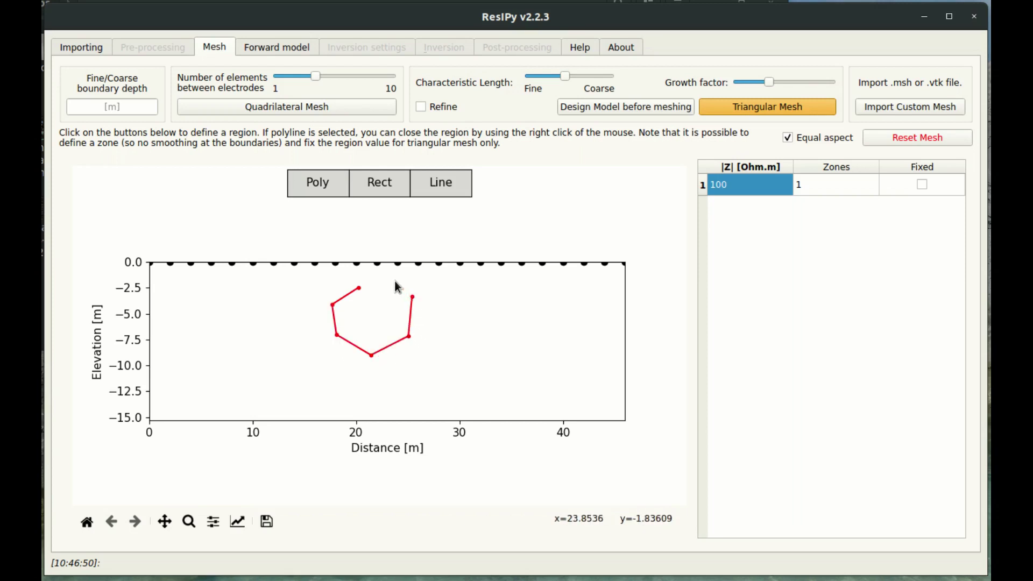
pyautogui.rightClick(395, 280)
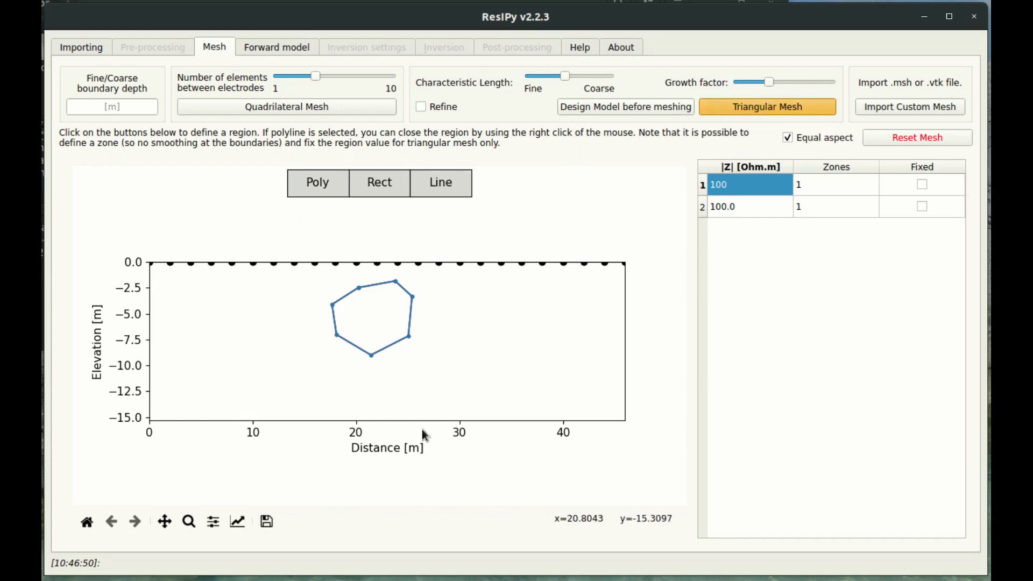
pyautogui.click(750, 108)
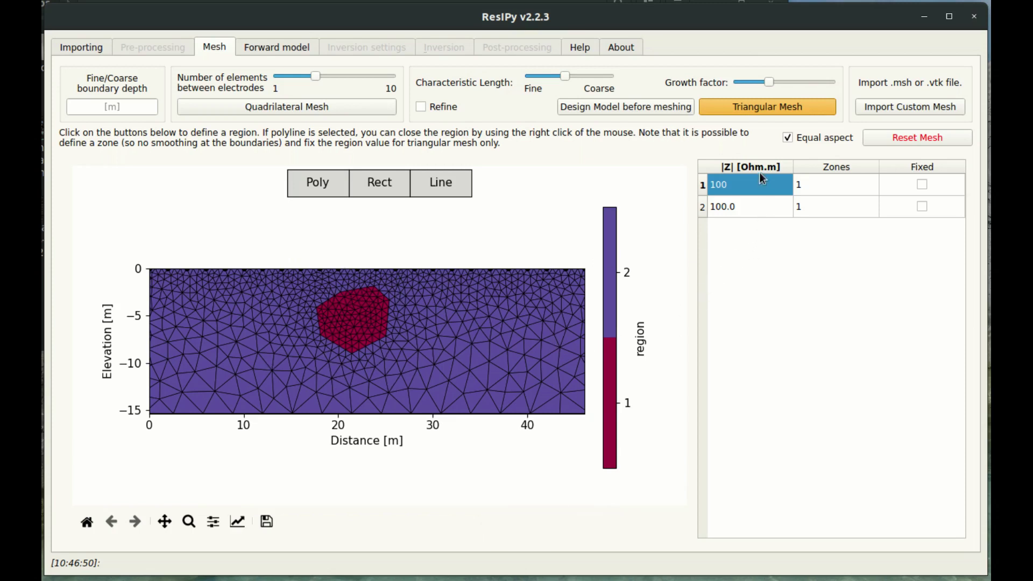
# Set the resistivity of region 2 to 20 Ohm.m and of region 1 to 150 Ohm.m.
pyautogui.click(740, 211)
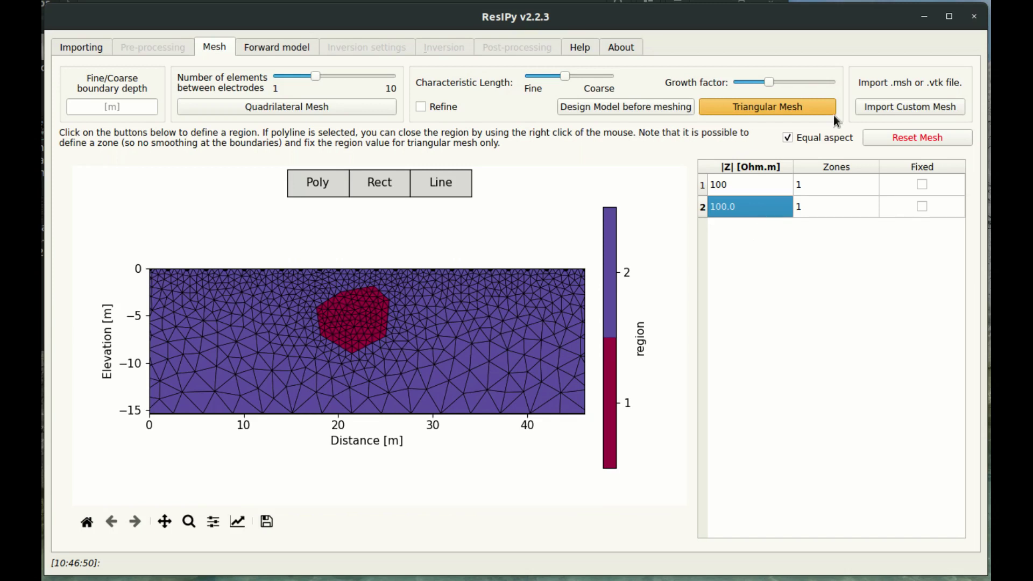
pyautogui.write('20')
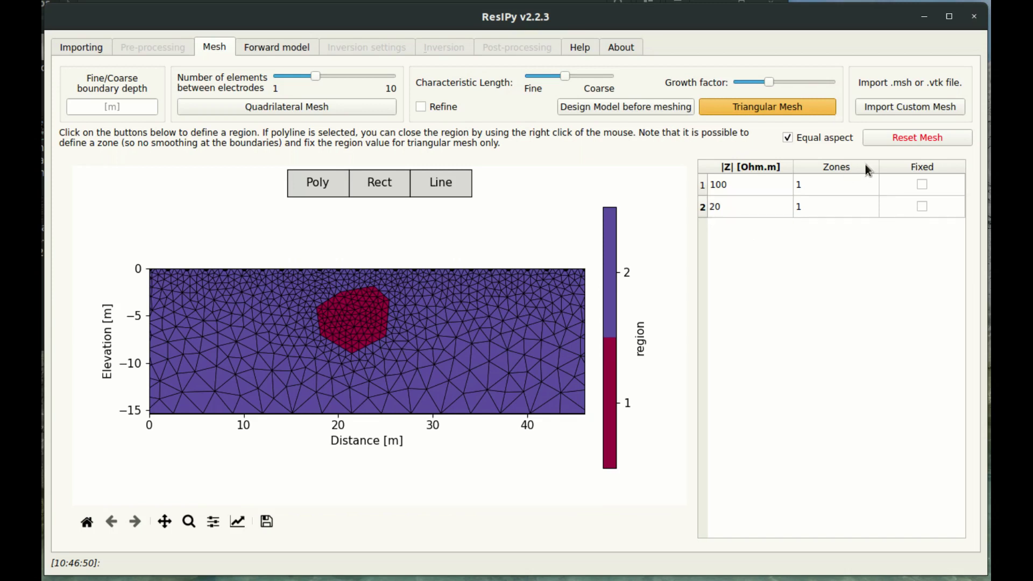
pyautogui.click(742, 186)
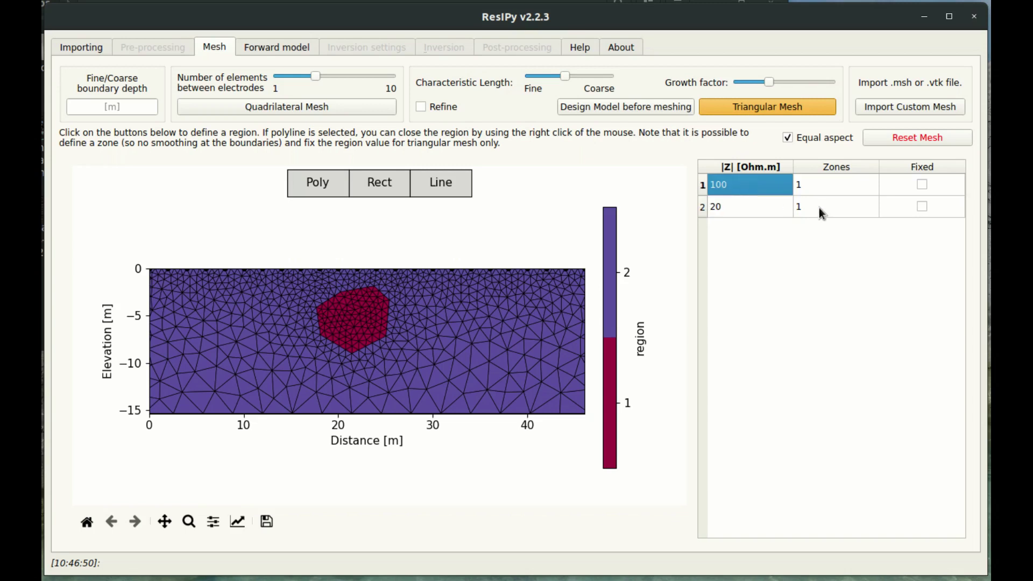
pyautogui.write('150')
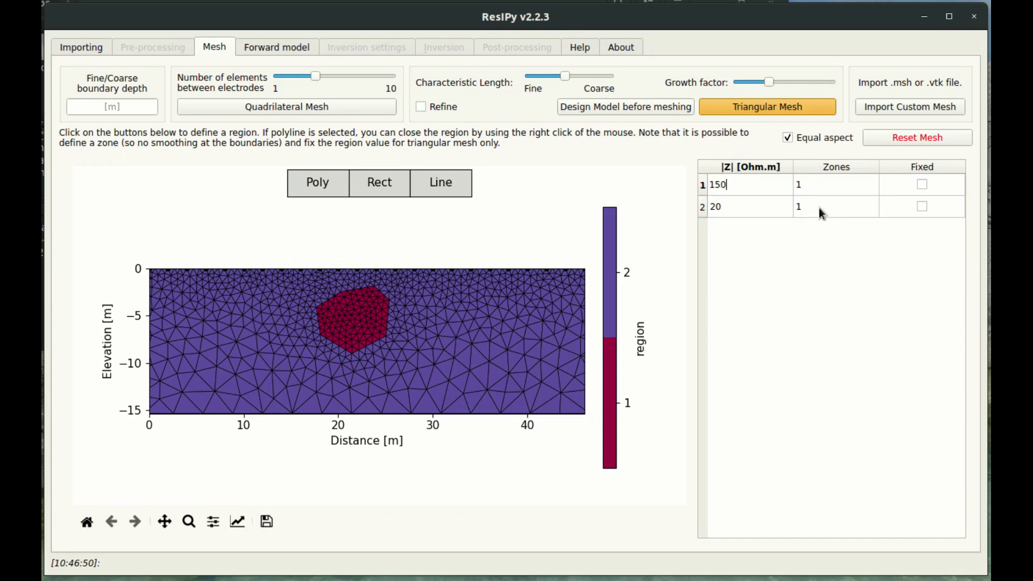
pyautogui.press('Return')
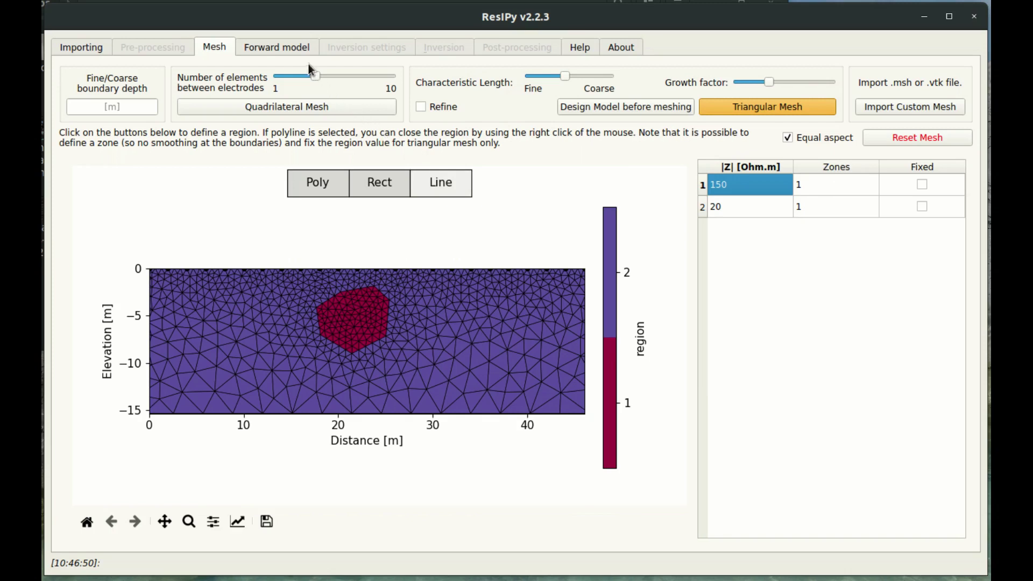
# Remove the Wenner sequence and the second Dipole-Dipole sequence from the forward model, keeping the Dipole-Dipole sequence with a=1 and n=8.
pyautogui.click(294, 50)
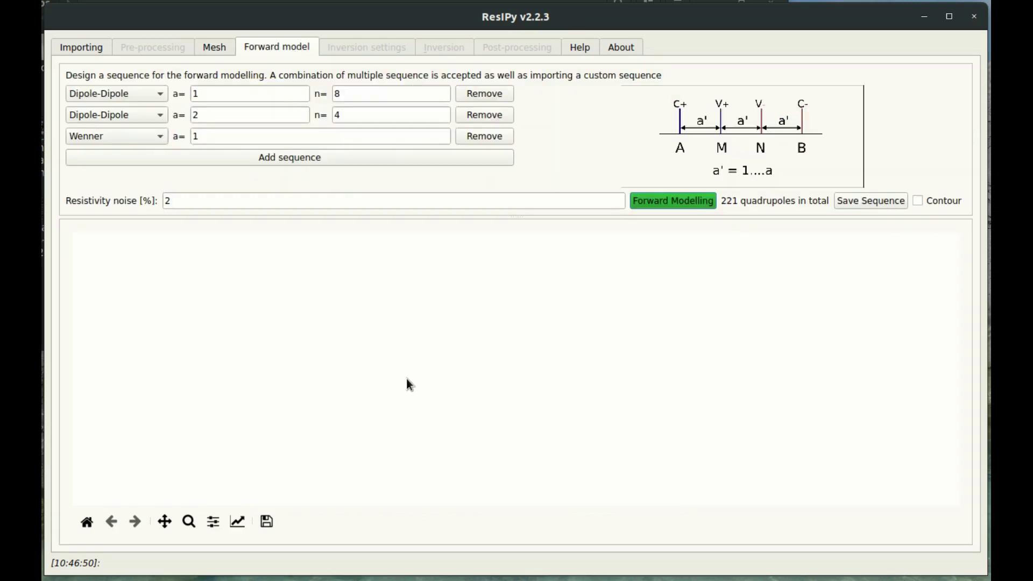
pyautogui.click(488, 137)
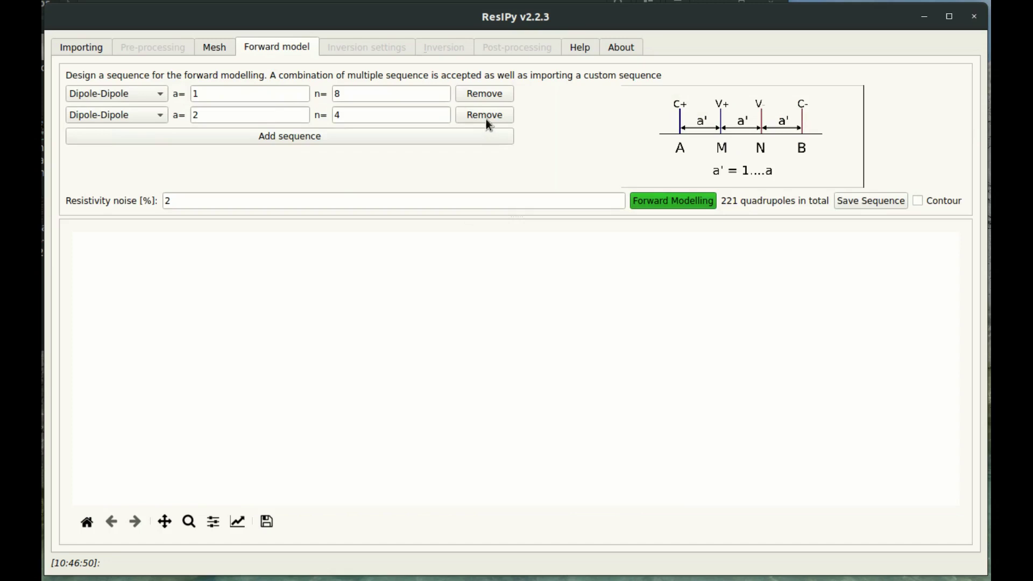
pyautogui.click(486, 115)
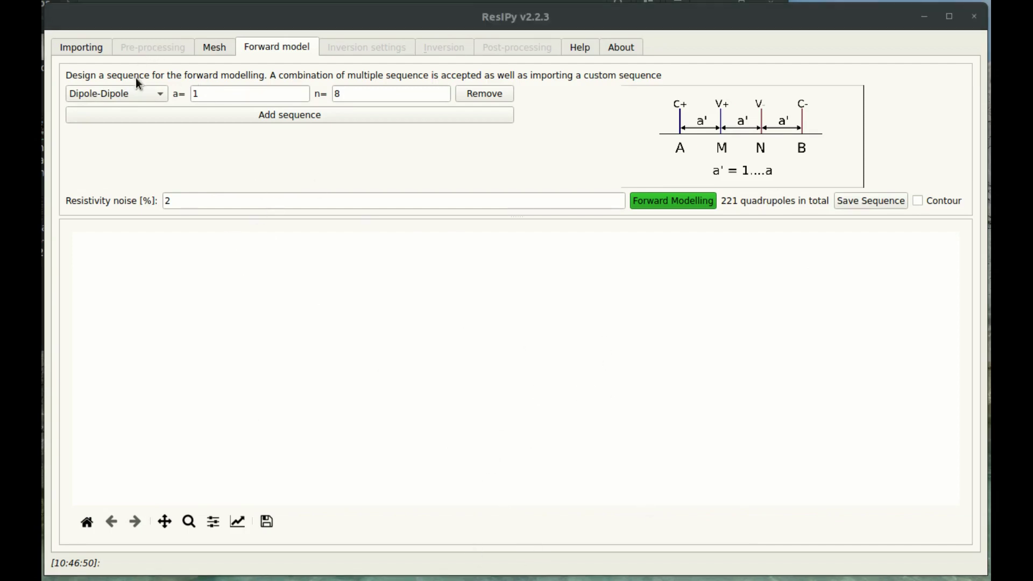
# Try the Multi-Gradient and Wenner array types on the remaining sequence, and set it back to Dipole-Dipole.
pyautogui.click(143, 95)
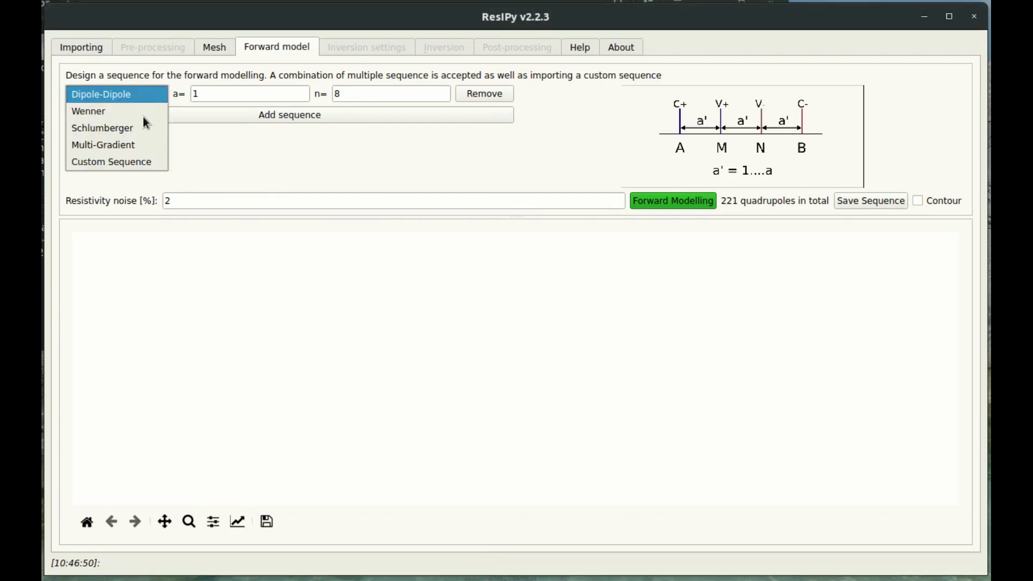
pyautogui.click(143, 116)
pyautogui.click(134, 89)
pyautogui.click(131, 128)
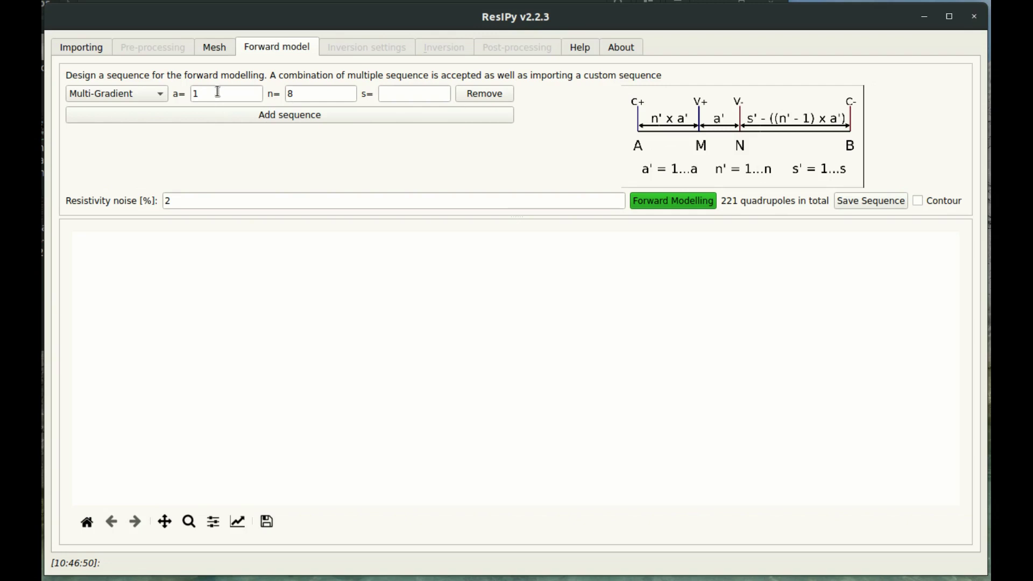
pyautogui.click(326, 93)
pyautogui.click(115, 93)
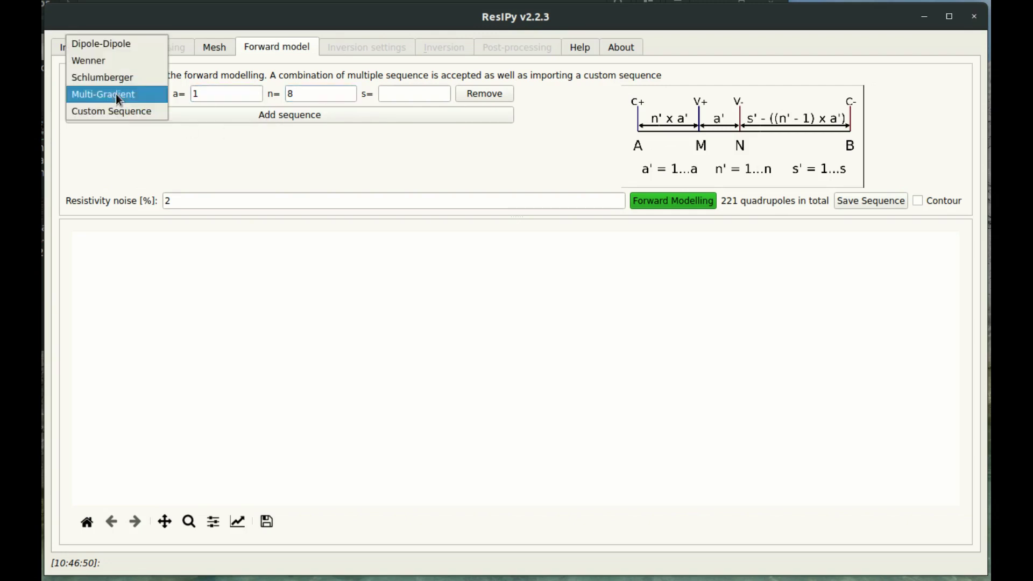
pyautogui.click(121, 66)
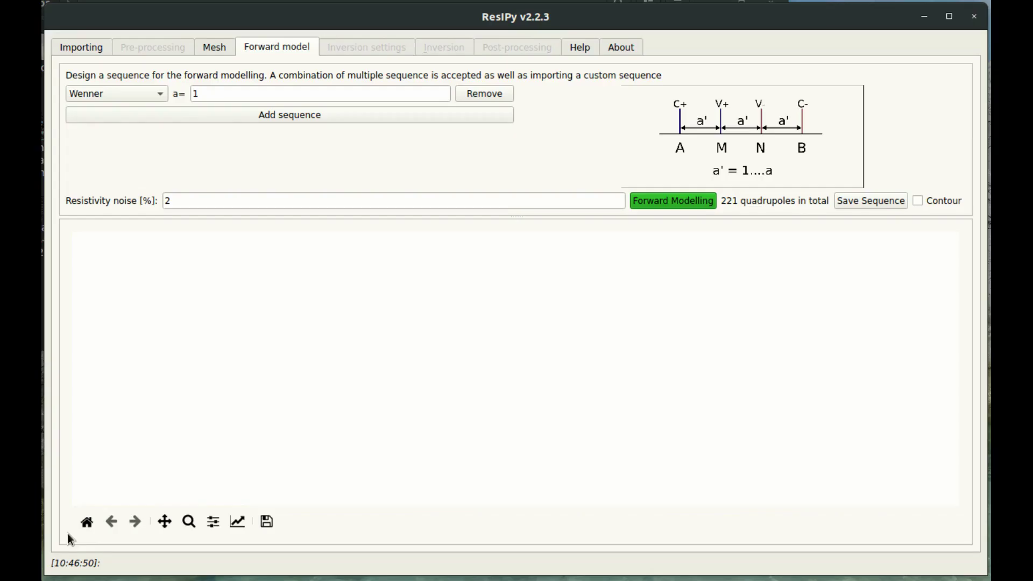
pyautogui.click(124, 103)
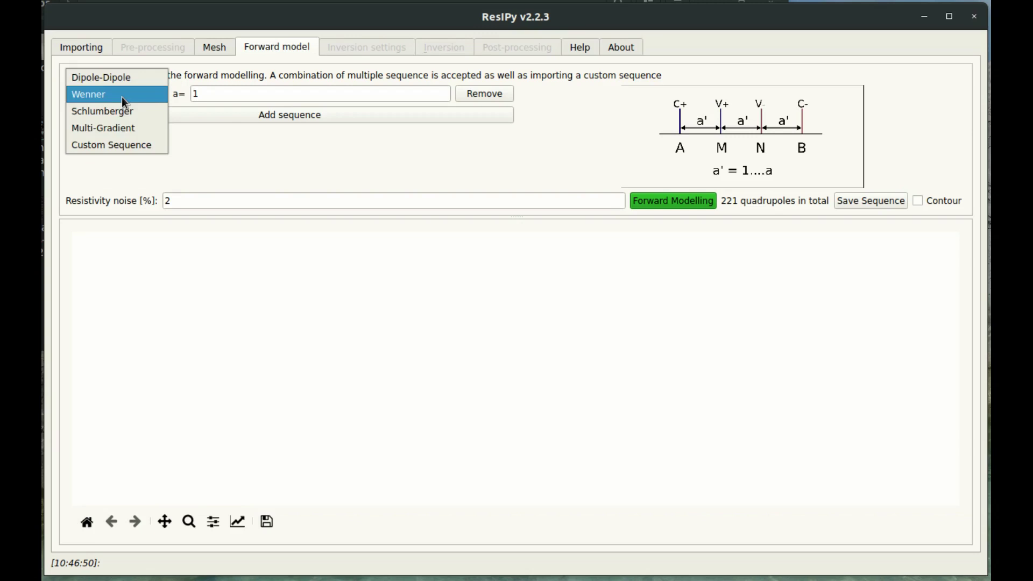
pyautogui.click(123, 99)
pyautogui.click(122, 97)
pyautogui.click(121, 82)
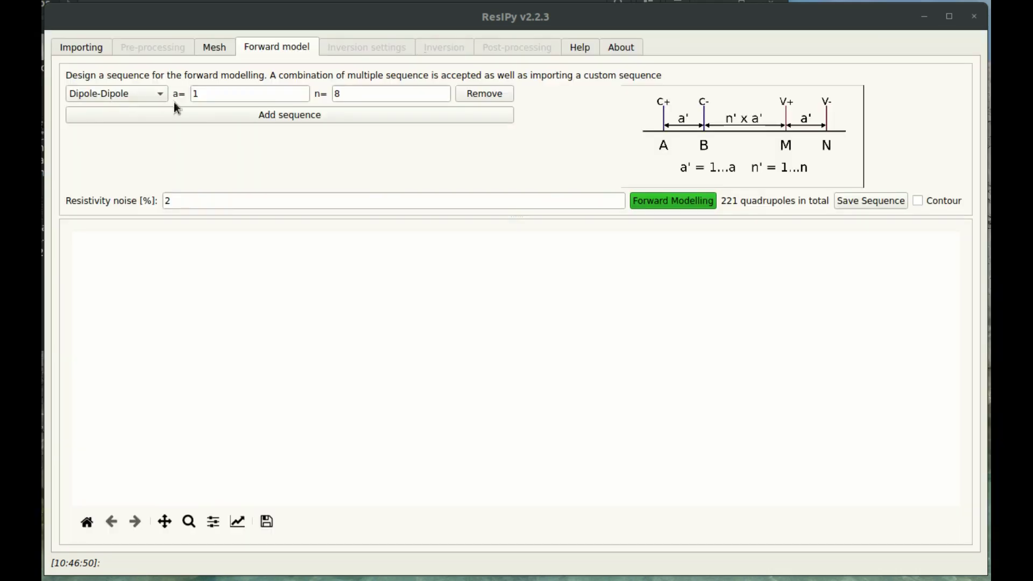
# Add a second Dipole-Dipole sequence with a=2 and n=4, and run the forward modelling.
pyautogui.click(194, 119)
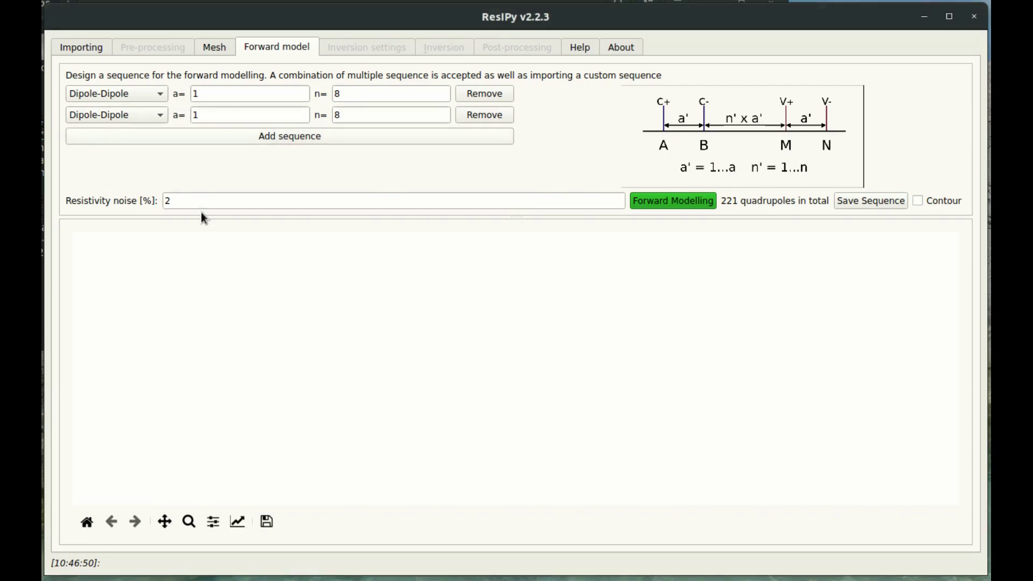
pyautogui.moveTo(228, 114); pyautogui.dragTo(185, 115)
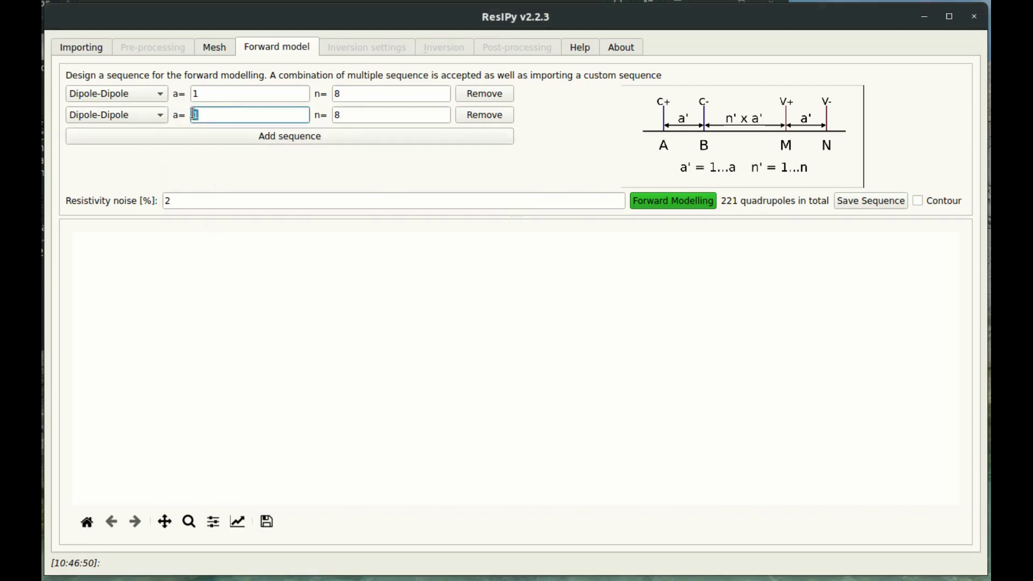
pyautogui.write('2')
pyautogui.click(381, 116)
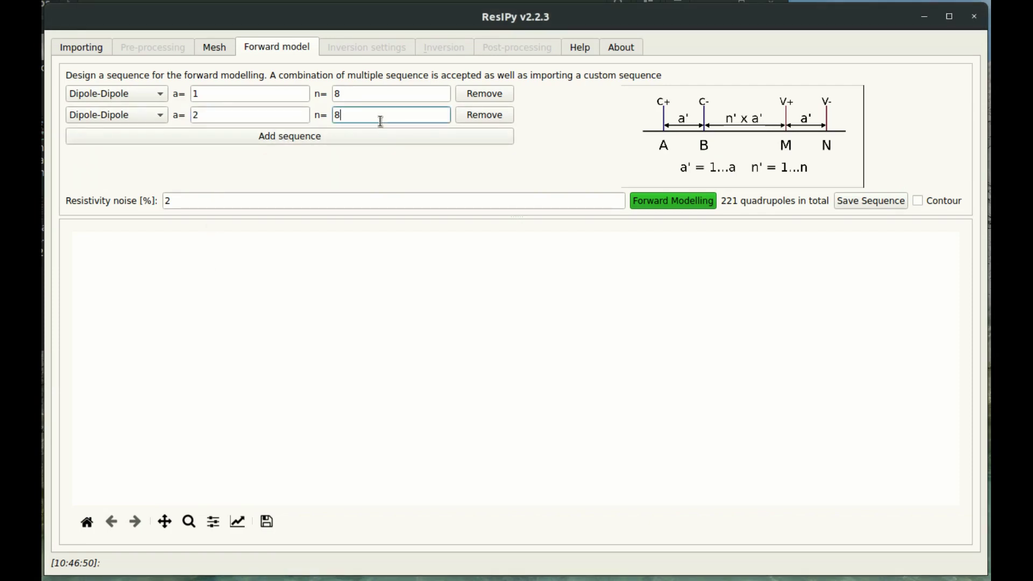
pyautogui.doubleClick(358, 118)
pyautogui.write('4')
pyautogui.click(673, 205)
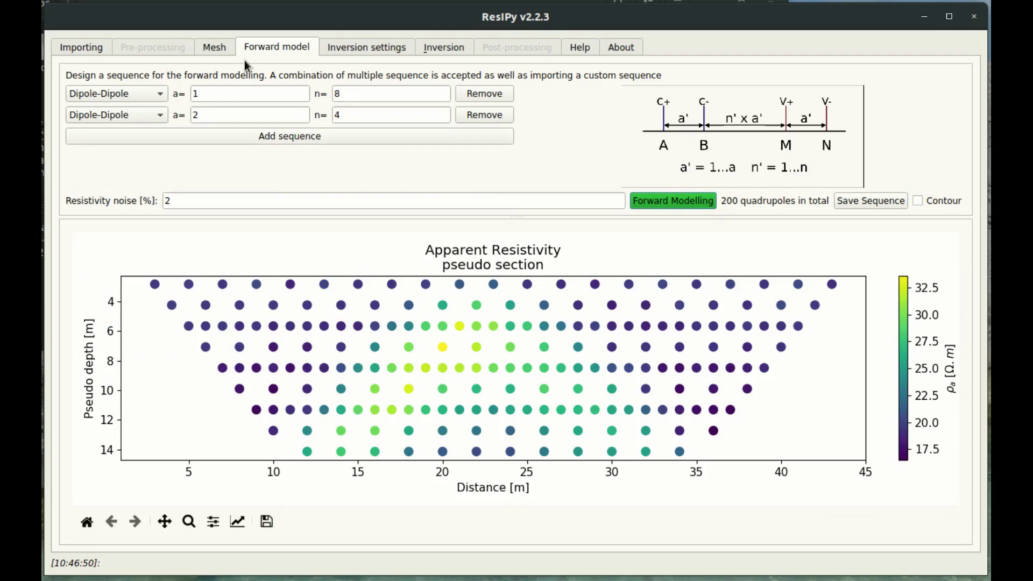
# Review the region mesh, the inversion page and the forward-modelled apparent resistivity pseudo section.
pyautogui.click(214, 46)
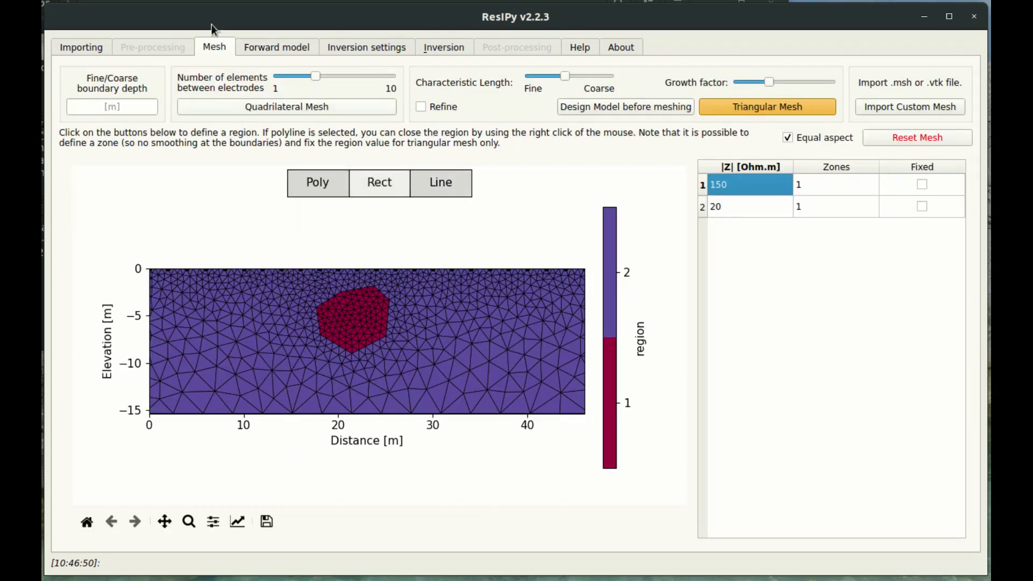
pyautogui.click(274, 50)
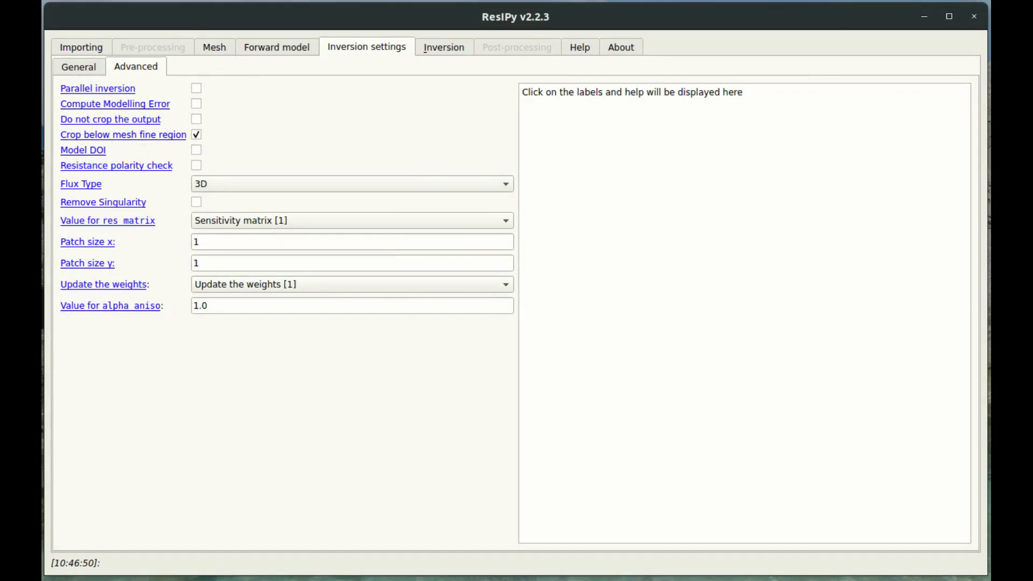
pyautogui.click(425, 47)
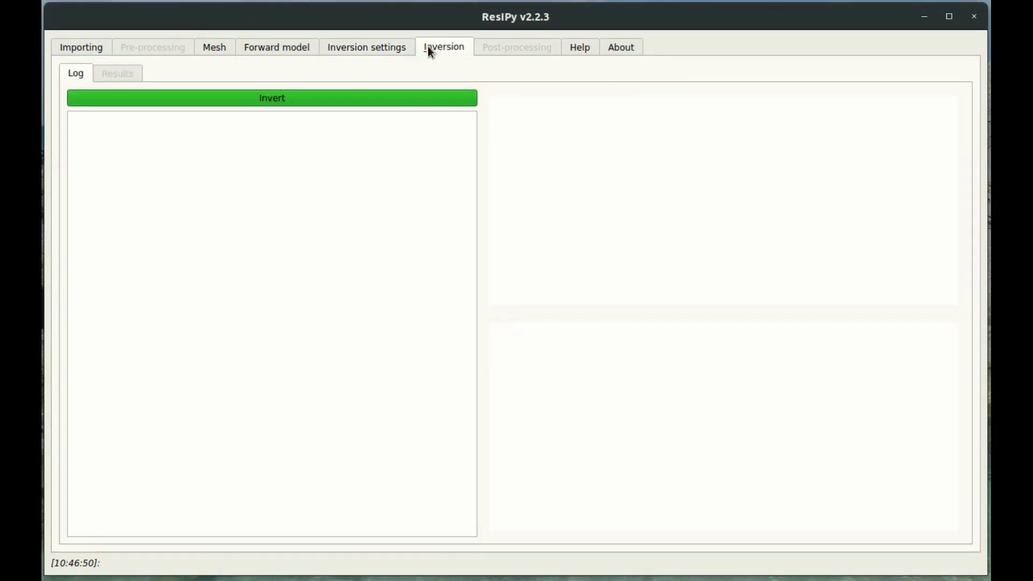
pyautogui.click(340, 44)
pyautogui.click(283, 47)
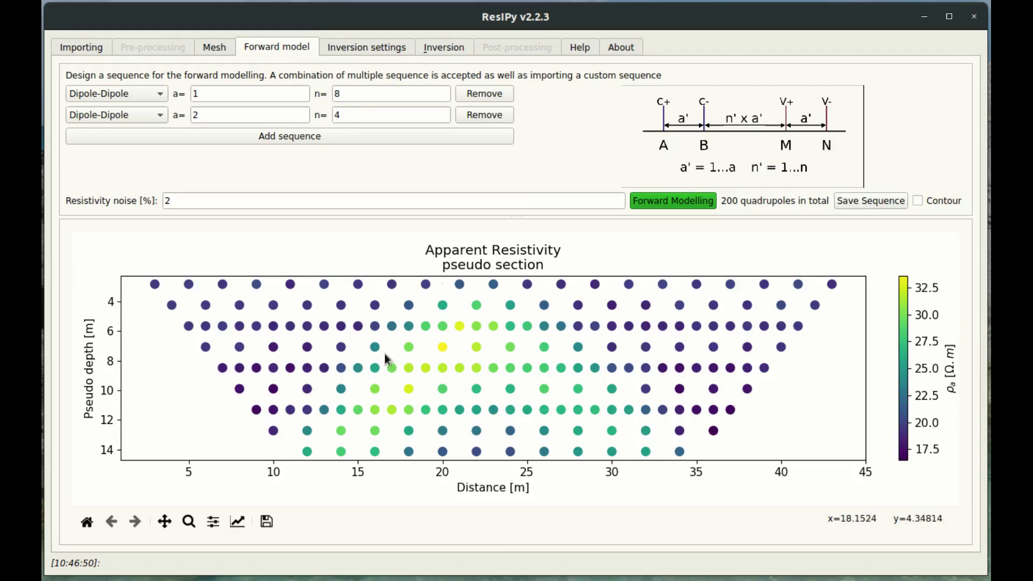
# Check the a_wgt and b_wgt error parameters in the general inversion settings, and run the inversion of the synthetic data.
pyautogui.click(360, 43)
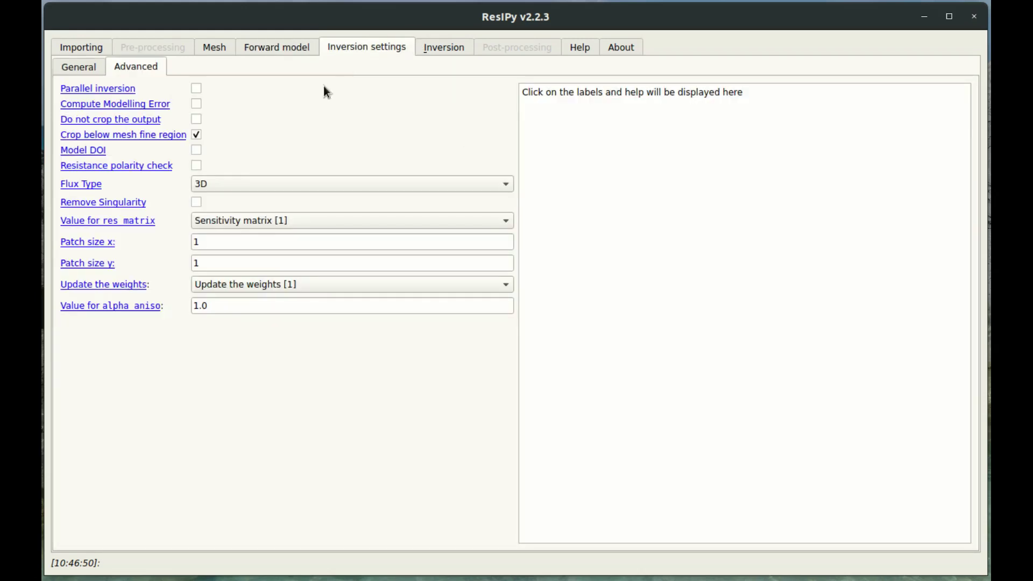
pyautogui.click(71, 70)
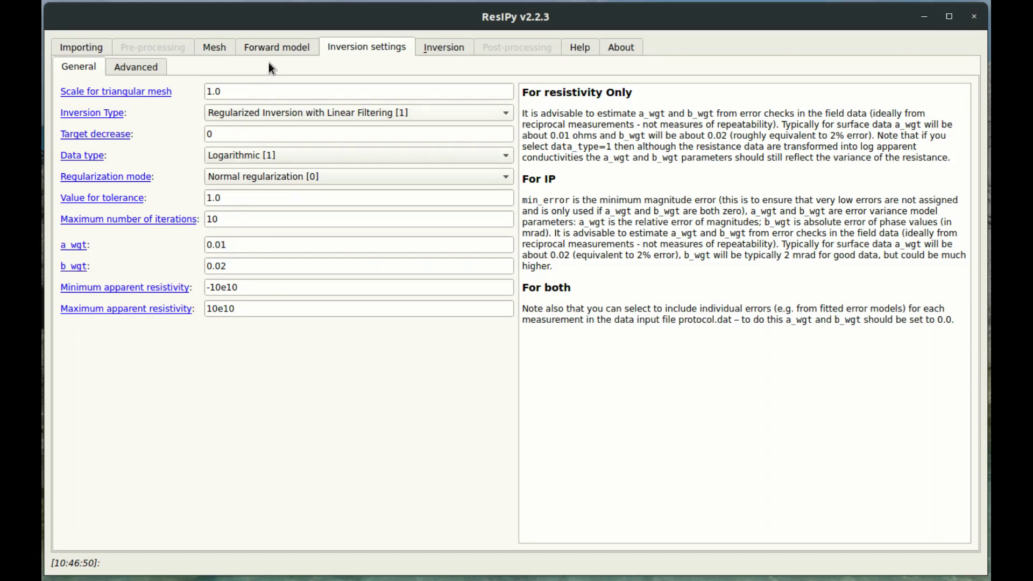
pyautogui.click(248, 244)
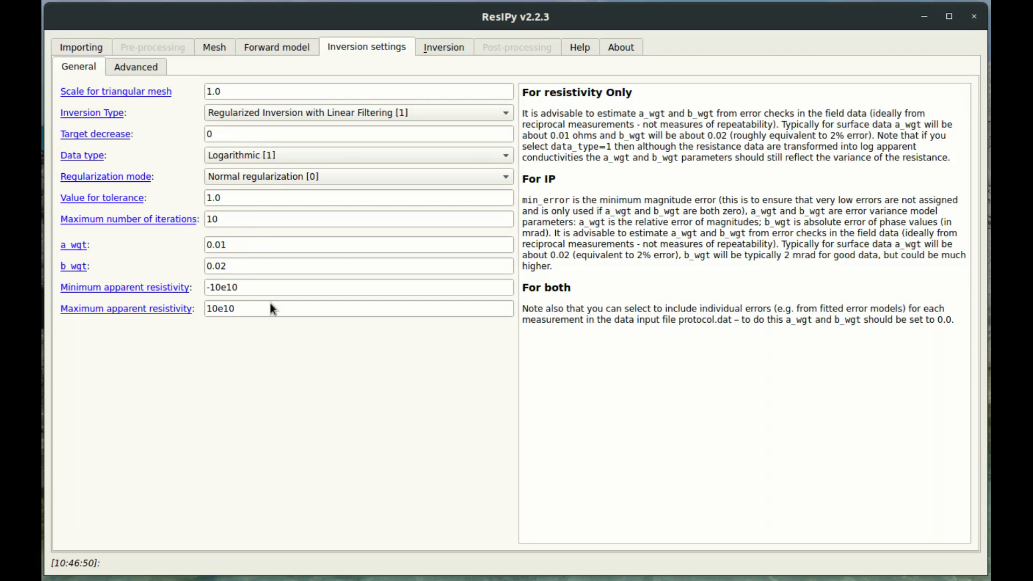
pyautogui.click(242, 264)
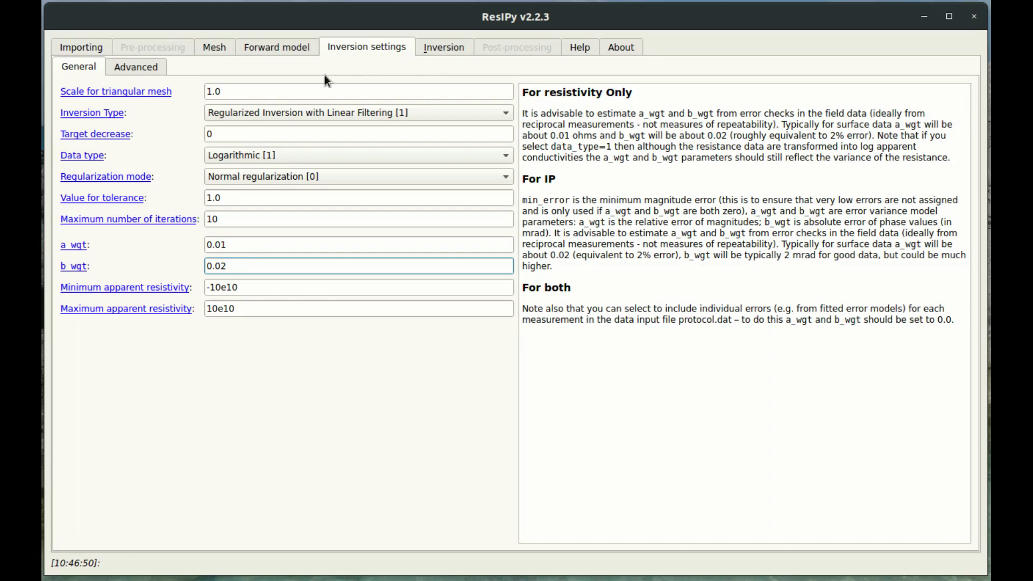
pyautogui.click(440, 49)
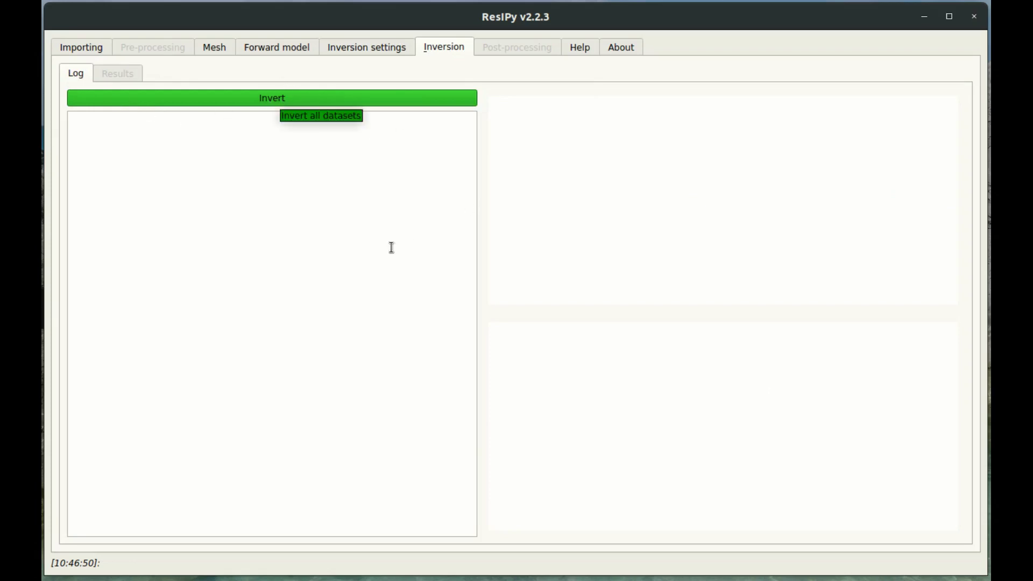
pyautogui.click(312, 100)
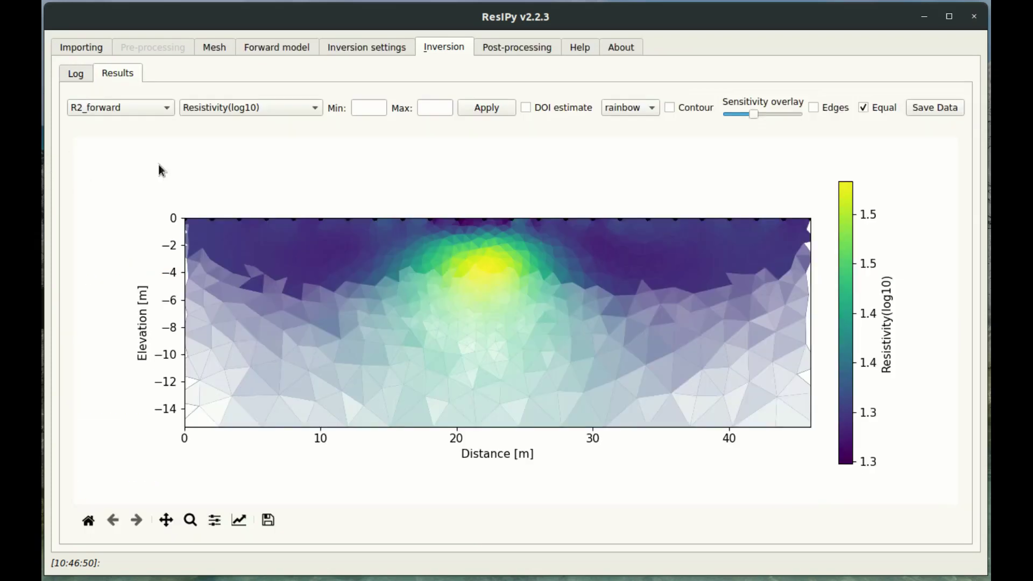
# Lower the sensitivity overlay on the inverted section, try the rainbow colour map, and set the colour map to jet.
pyautogui.moveTo(754, 114)
pyautogui.mouseDown()
pyautogui.moveTo(738, 115)
pyautogui.moveTo(748, 115)
pyautogui.mouseUp()
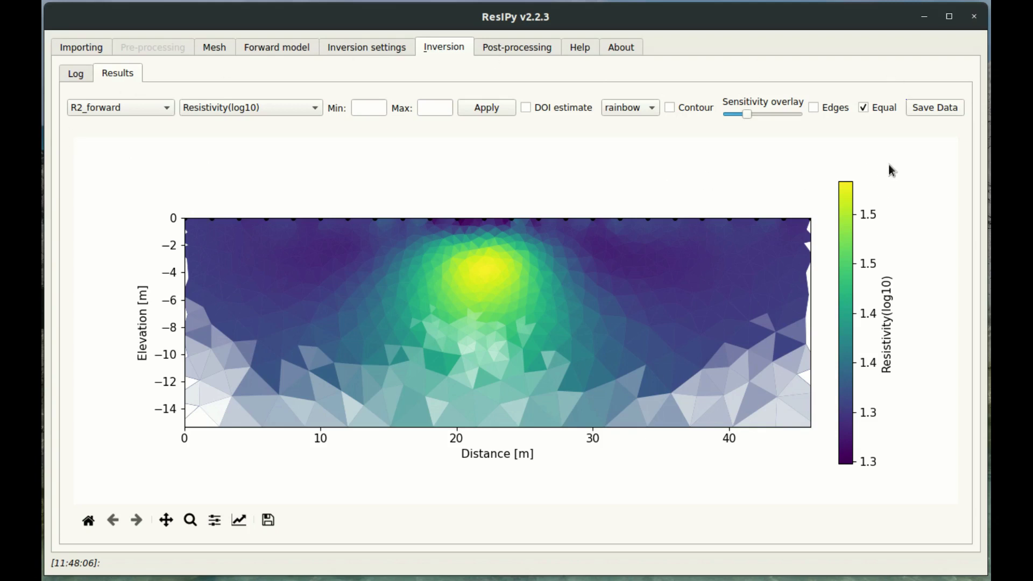
pyautogui.click(639, 113)
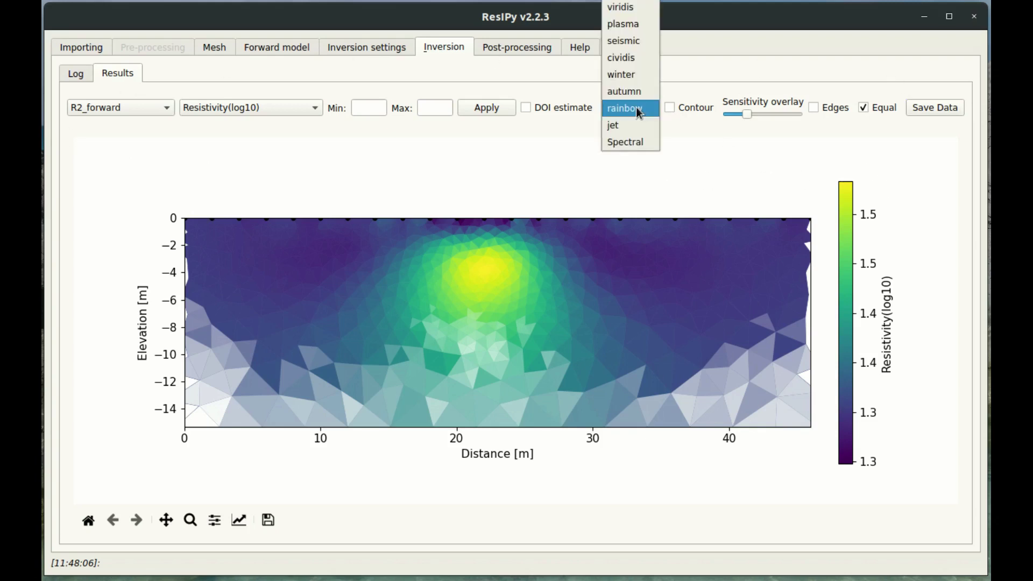
pyautogui.click(639, 110)
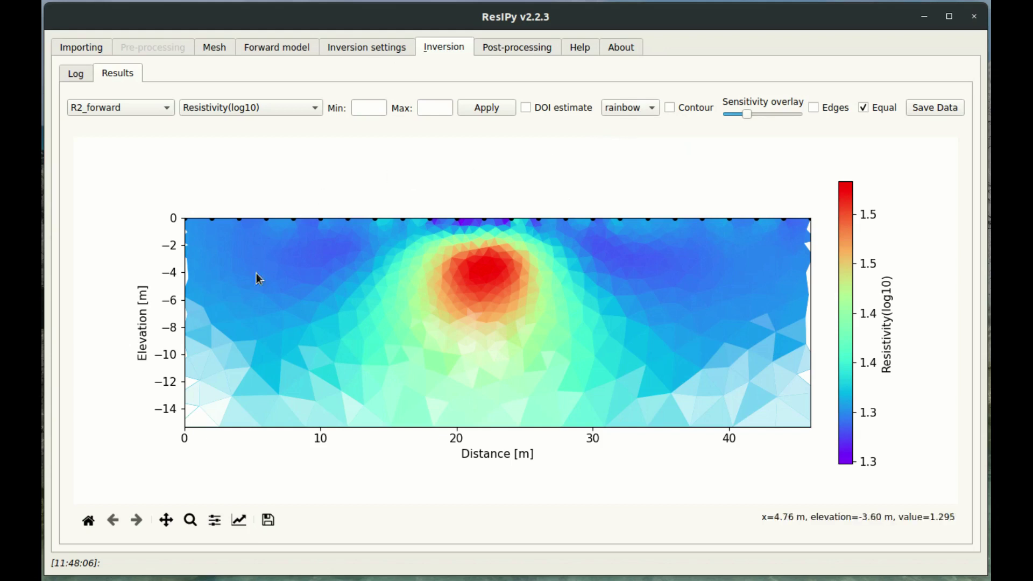
pyautogui.click(633, 106)
pyautogui.click(632, 126)
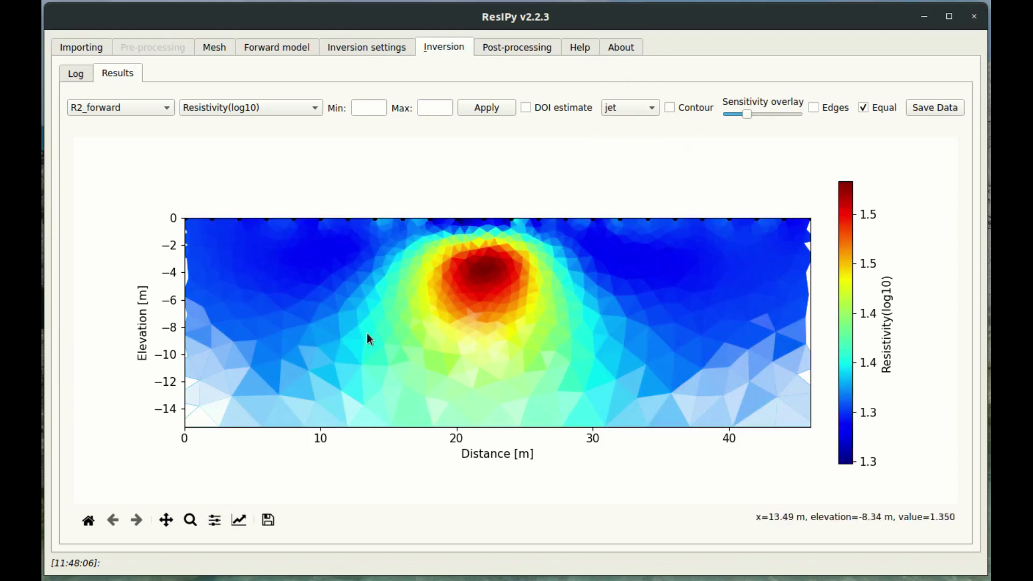
# Try the contour and mesh-edge displays on the inverted section, and raise the sensitivity overlay threshold to 1.0E-04 of the maximum sensitivity.
pyautogui.click(670, 108)
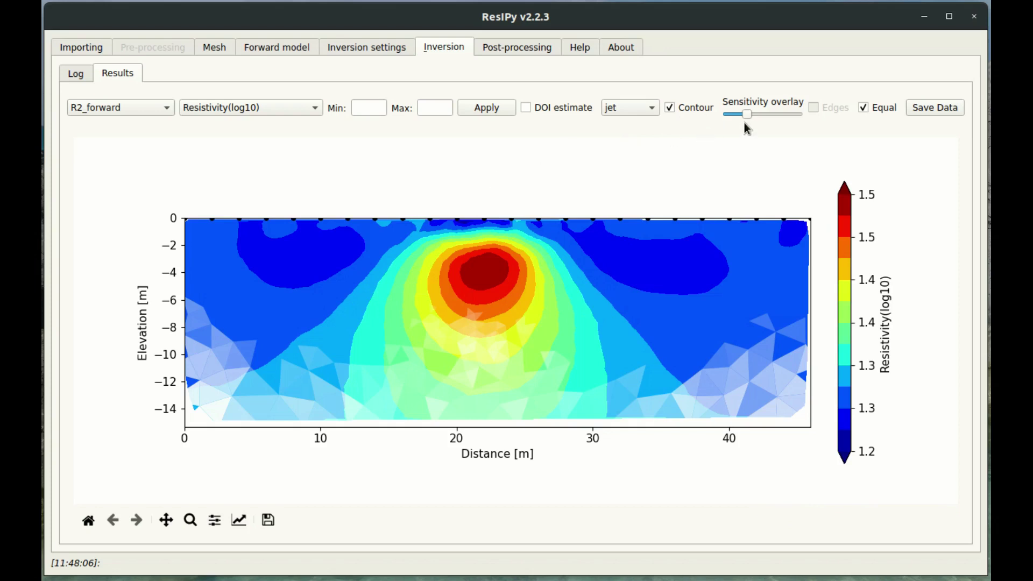
pyautogui.click(671, 105)
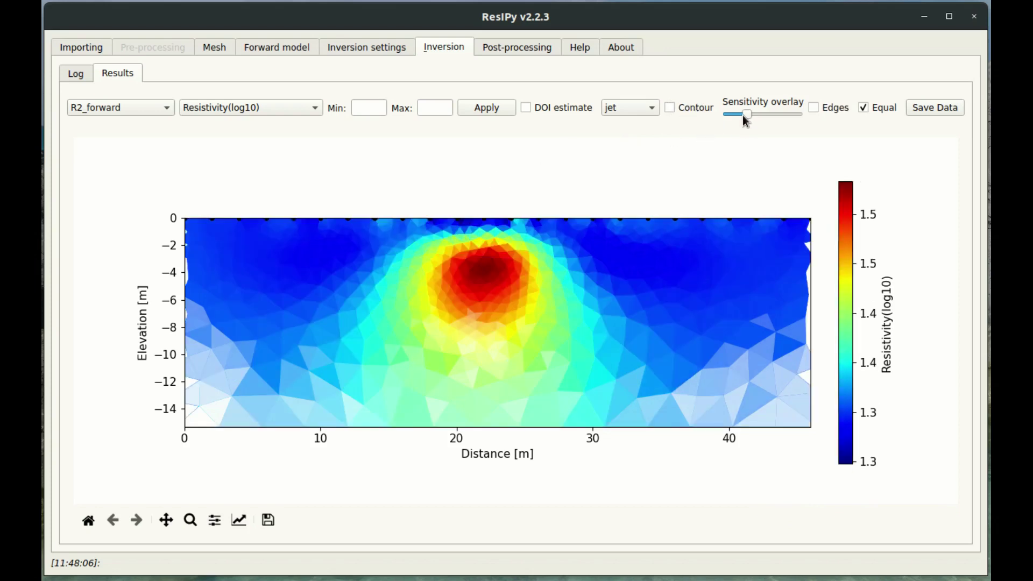
pyautogui.moveTo(746, 114)
pyautogui.mouseDown()
pyautogui.moveTo(761, 115)
pyautogui.moveTo(719, 114)
pyautogui.moveTo(763, 116)
pyautogui.moveTo(713, 115)
pyautogui.moveTo(764, 117)
pyautogui.moveTo(746, 116)
pyautogui.moveTo(764, 117)
pyautogui.moveTo(757, 124)
pyautogui.mouseUp()
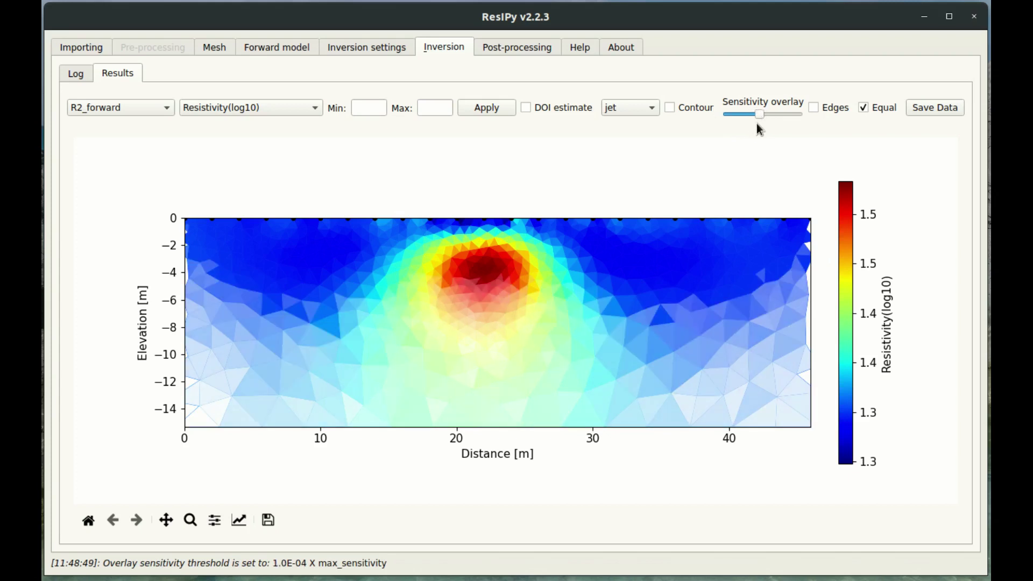
pyautogui.click(814, 110)
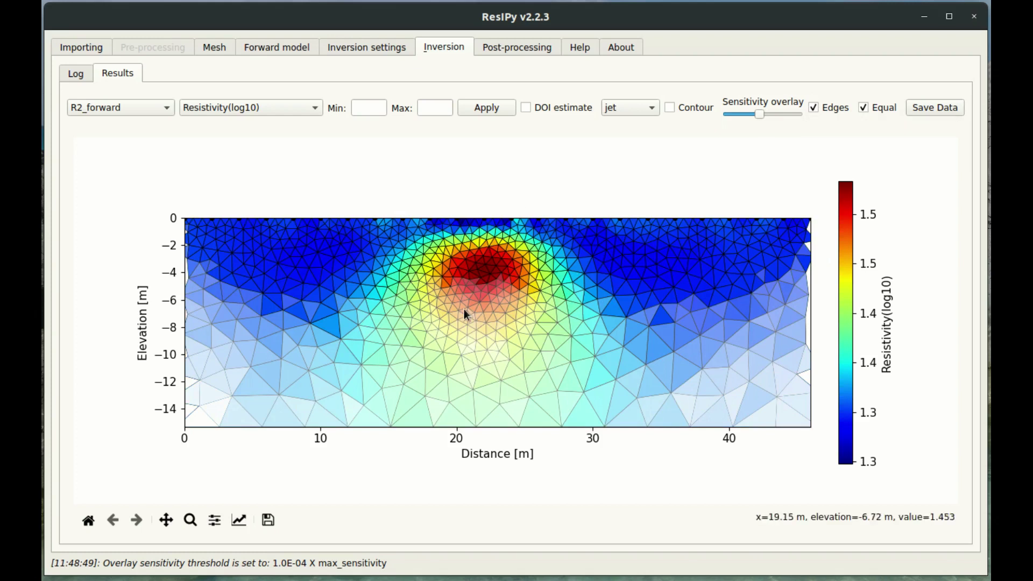
pyautogui.click(814, 111)
pyautogui.click(366, 105)
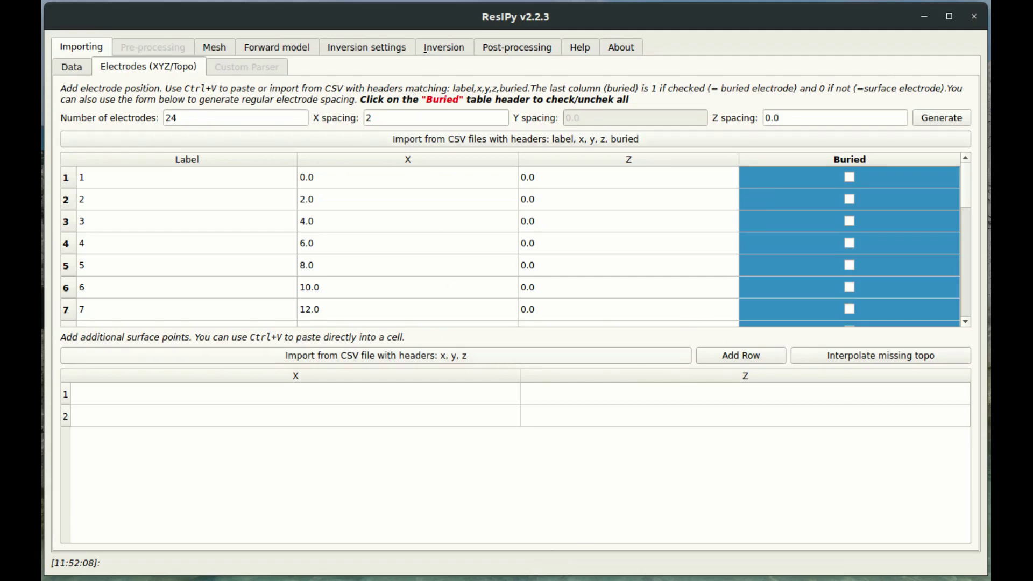
# Copy the x and z values in A2:B25 of the spreadsheet's Sheet1 into the ResIPy electrode table, starting at electrode 1's X cell.
pyautogui.hotkey('alt', 'Tab')
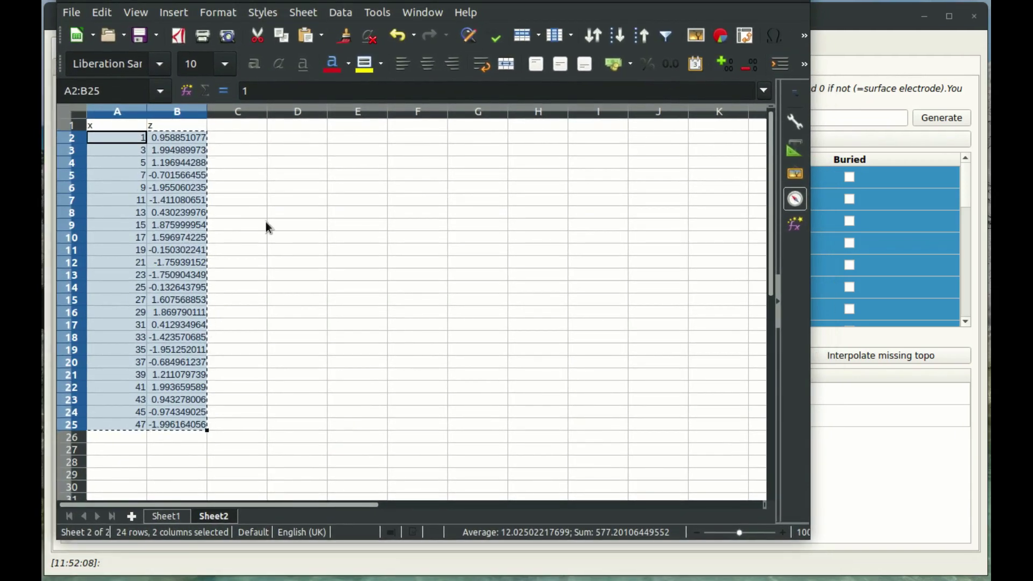
pyautogui.click(166, 515)
pyautogui.moveTo(125, 141); pyautogui.dragTo(167, 425)
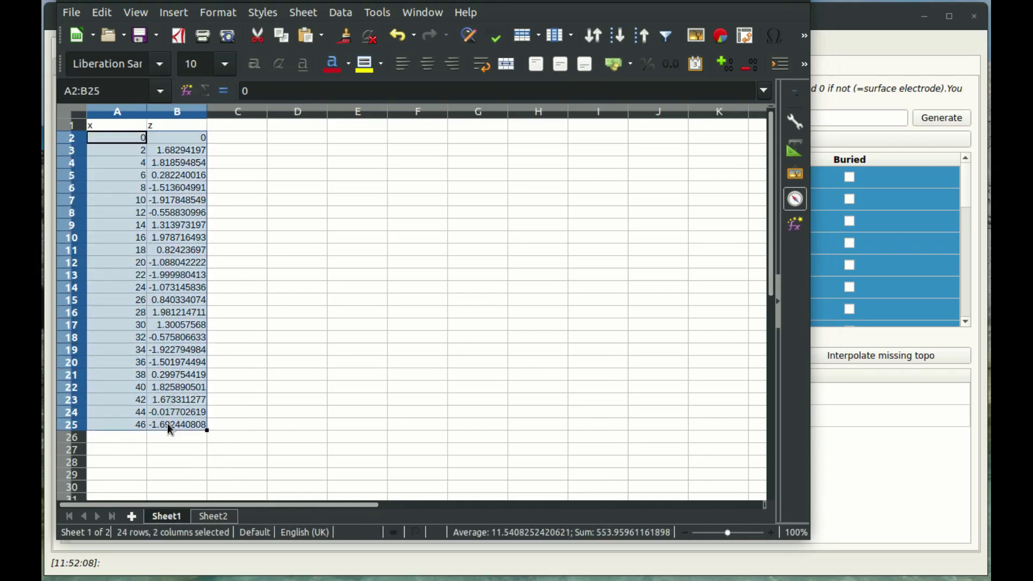
pyautogui.hotkey('ctrl', 'c')
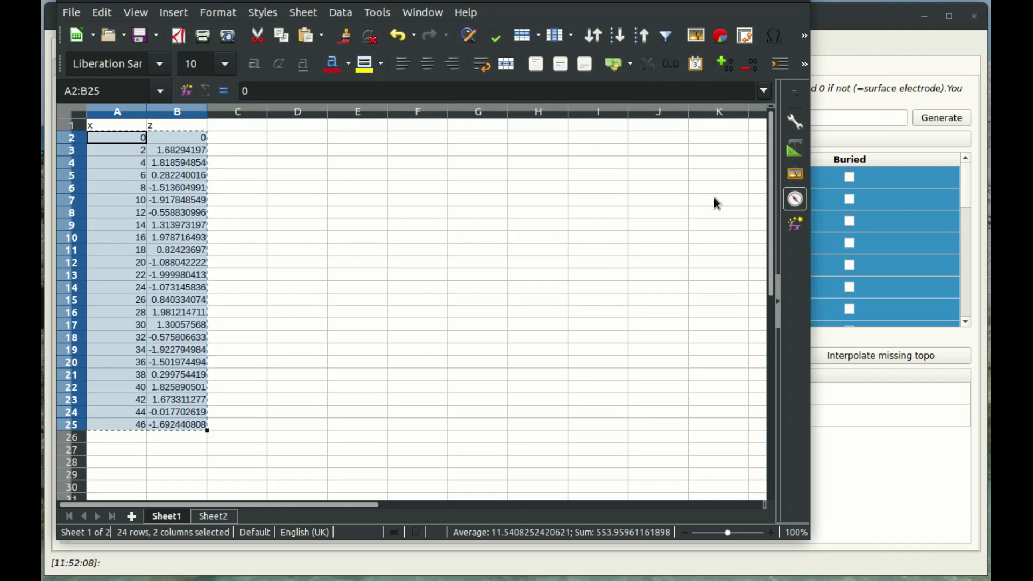
pyautogui.click(865, 21)
pyautogui.click(405, 179)
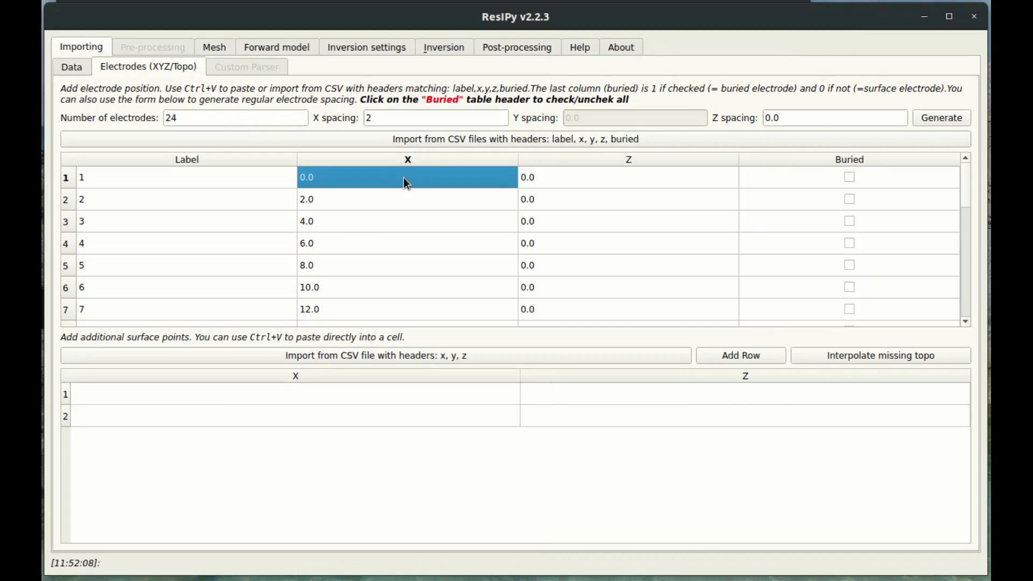
pyautogui.hotkey('ctrl', 'v')
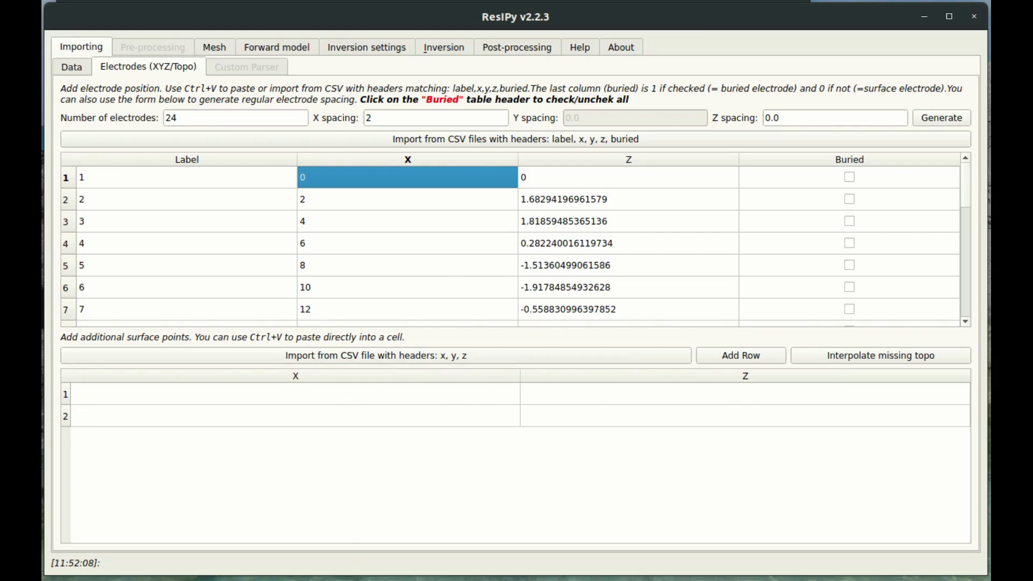
# Copy the x and z values in A2:B25 of the spreadsheet's Sheet2 into ResIPy's additional surface points table, starting at its first X cell.
pyautogui.hotkey('alt', 'Tab')
pyautogui.click(212, 518)
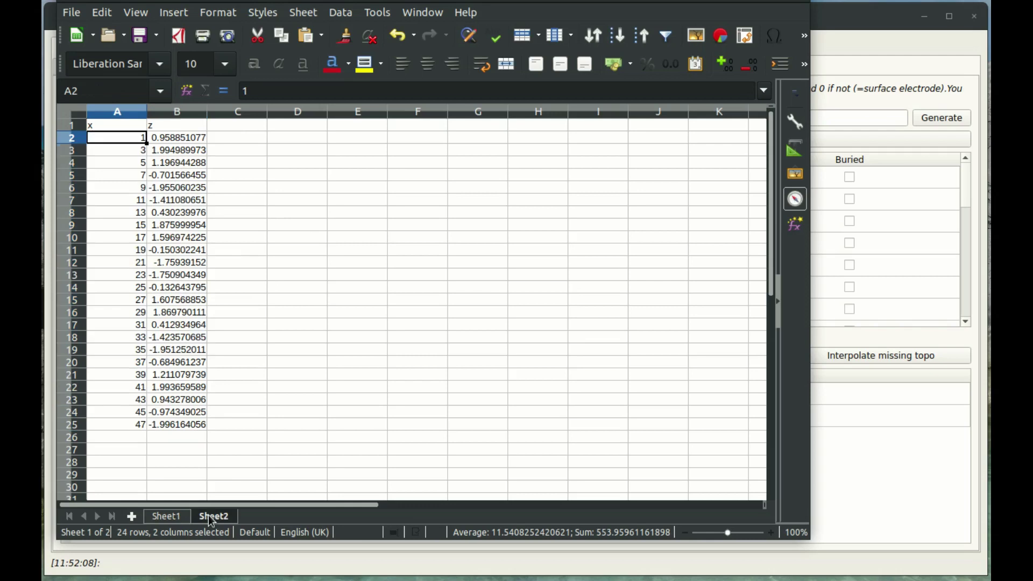
pyautogui.moveTo(111, 127); pyautogui.dragTo(199, 228)
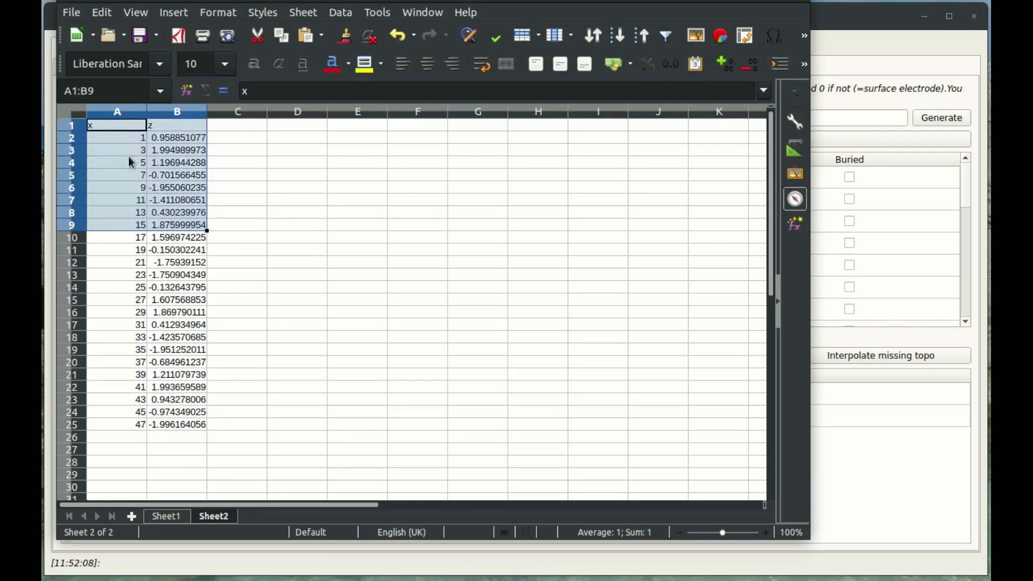
pyautogui.click(118, 134)
pyautogui.moveTo(119, 134); pyautogui.dragTo(184, 428)
pyautogui.hotkey('ctrl', 'c')
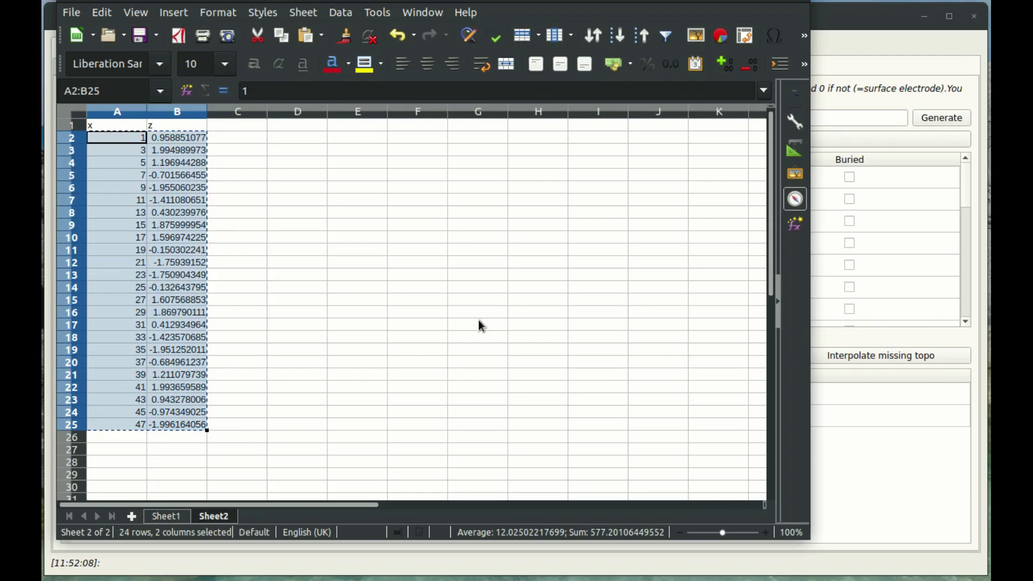
pyautogui.click(850, 22)
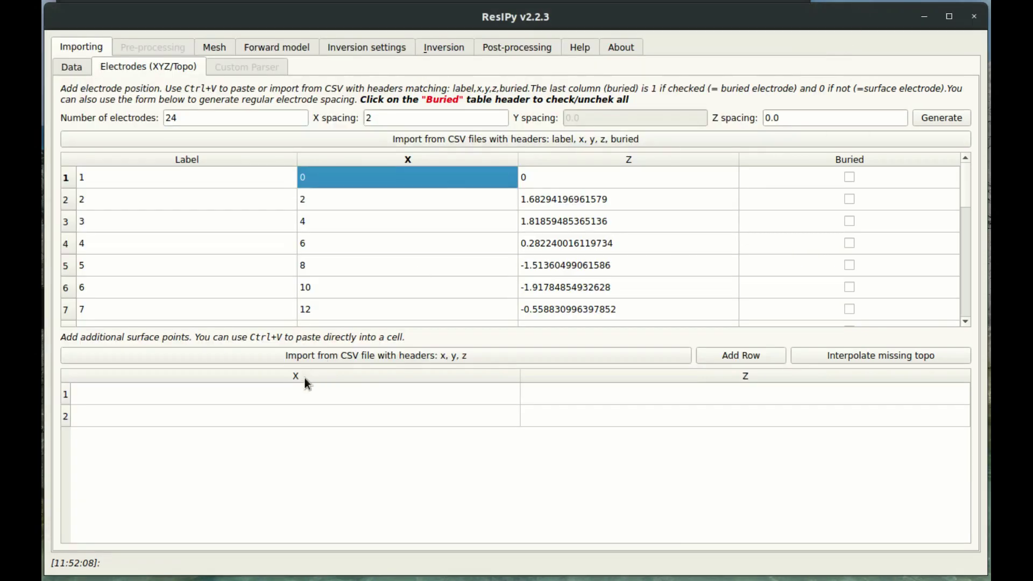
pyautogui.click(301, 395)
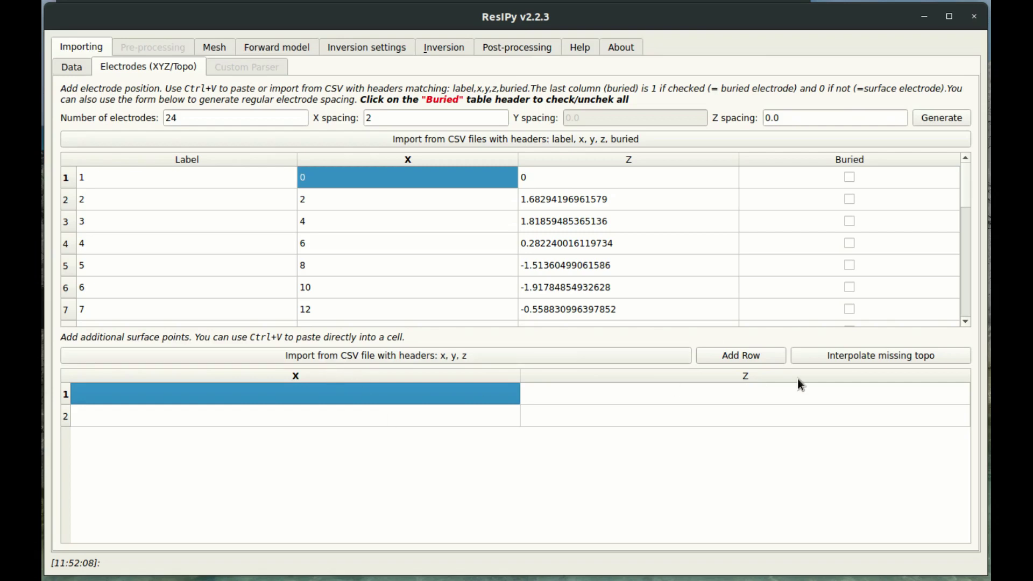
pyautogui.hotkey('ctrl', 'v')
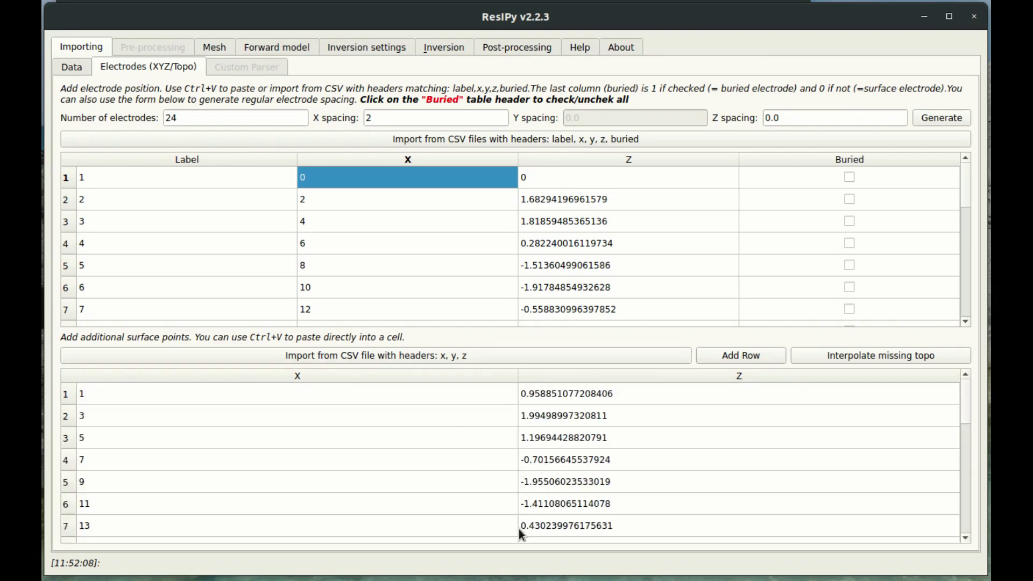
pyautogui.scroll(-5, 364, 431)
pyautogui.scroll(5, 365, 432)
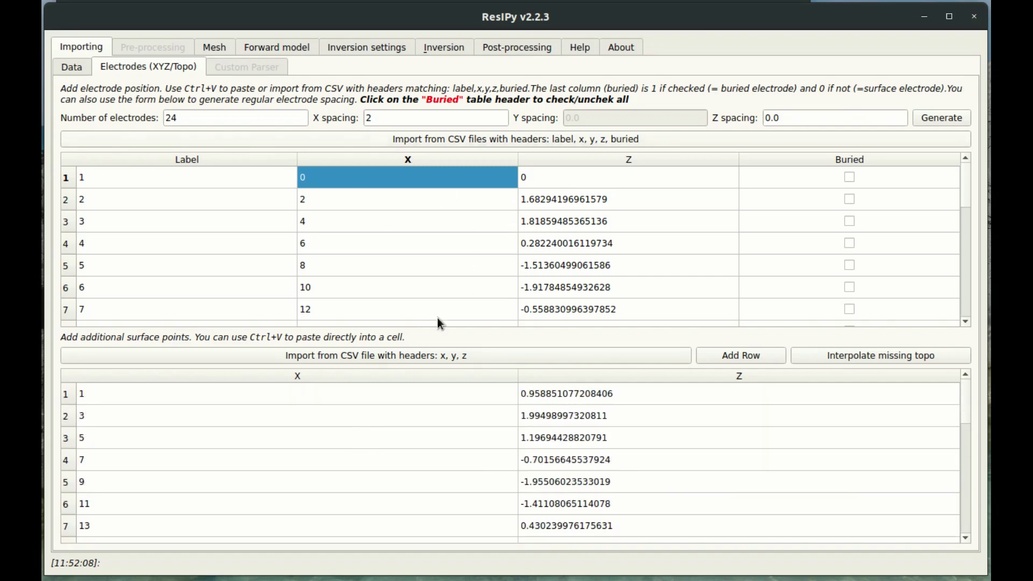
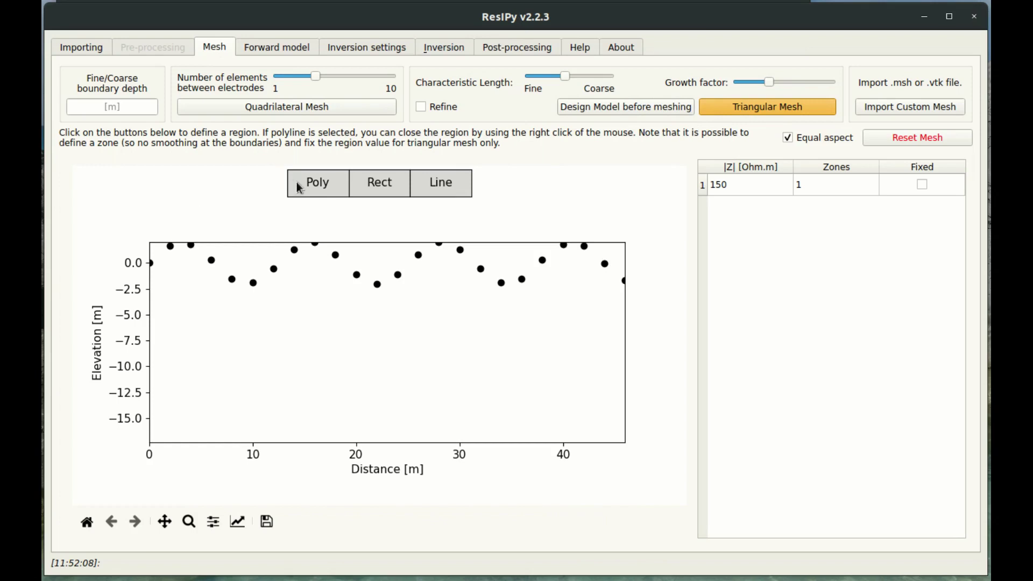
# Draw two closed polygon regions beneath the first two surface crests, spanning about 1 to 7 m and 11 to 19 m.
pyautogui.click(188, 255)
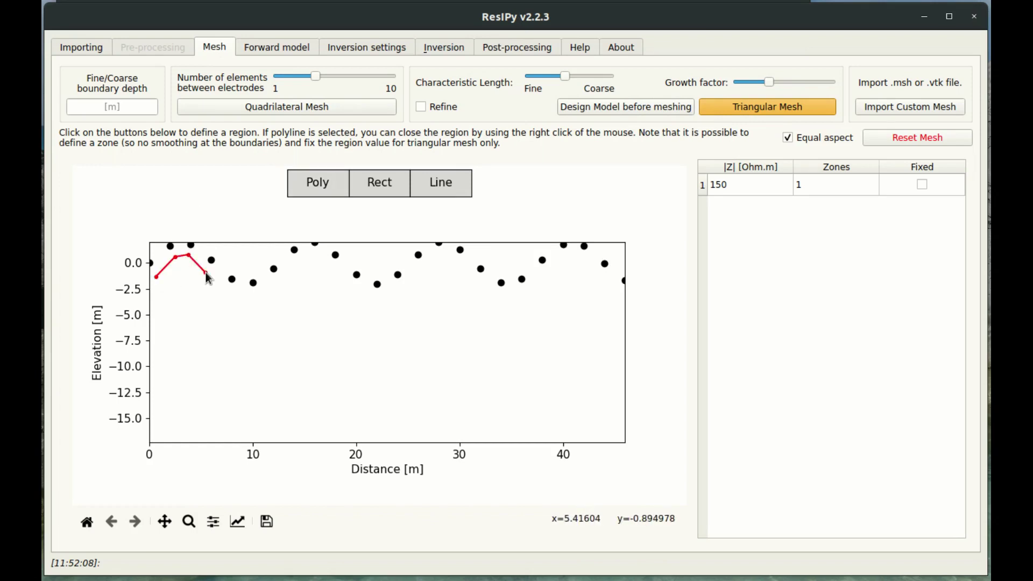
pyautogui.rightClick(162, 290)
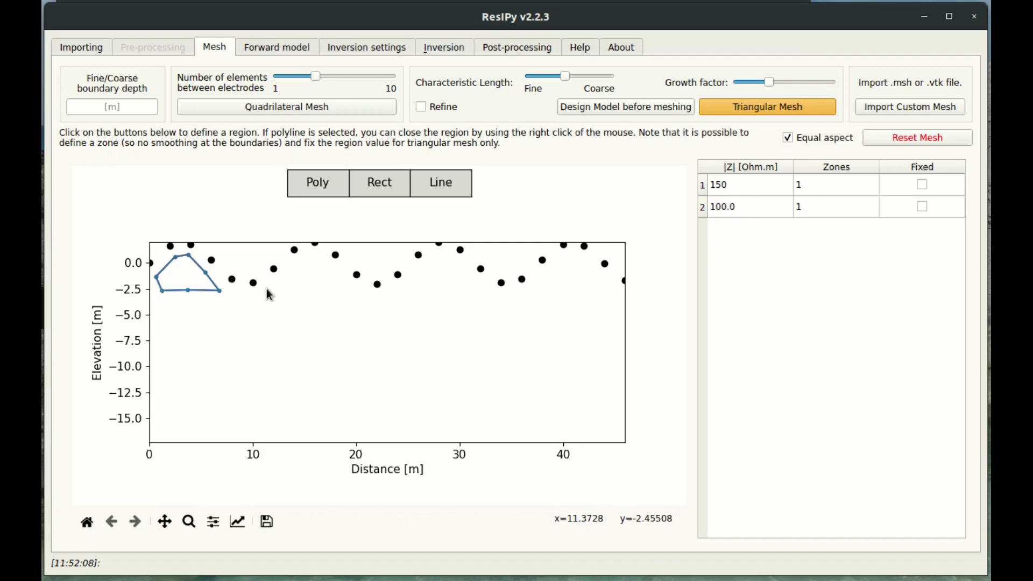
pyautogui.click(313, 186)
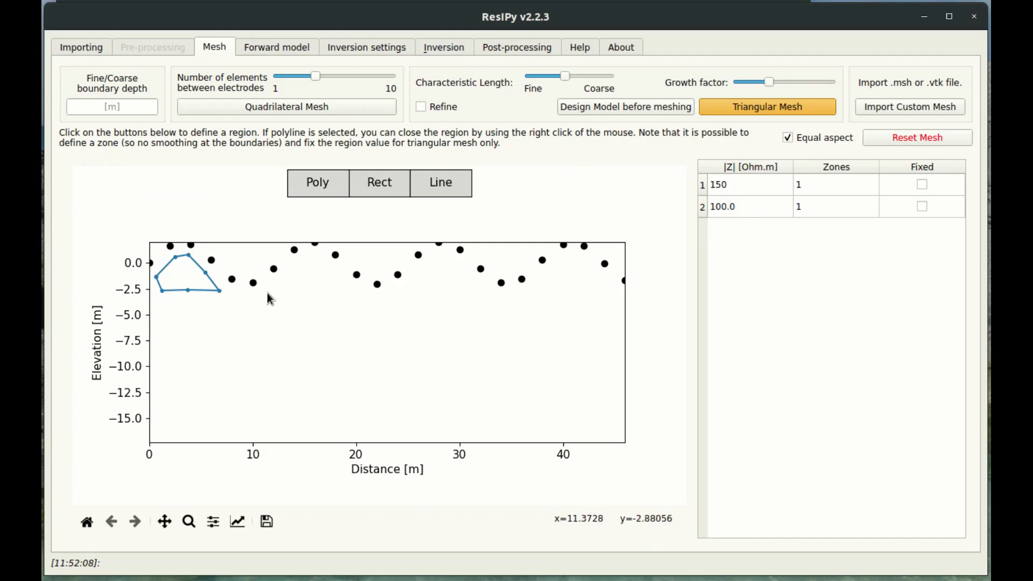
pyautogui.click(285, 275)
pyautogui.click(318, 264)
pyautogui.rightClick(350, 295)
# Draw a third closed polygon region beneath the third surface crest, spanning about 23 to 33 m along the profile.
pyautogui.click(317, 183)
pyautogui.click(388, 296)
pyautogui.click(443, 257)
pyautogui.click(477, 281)
pyautogui.rightClick(491, 301)
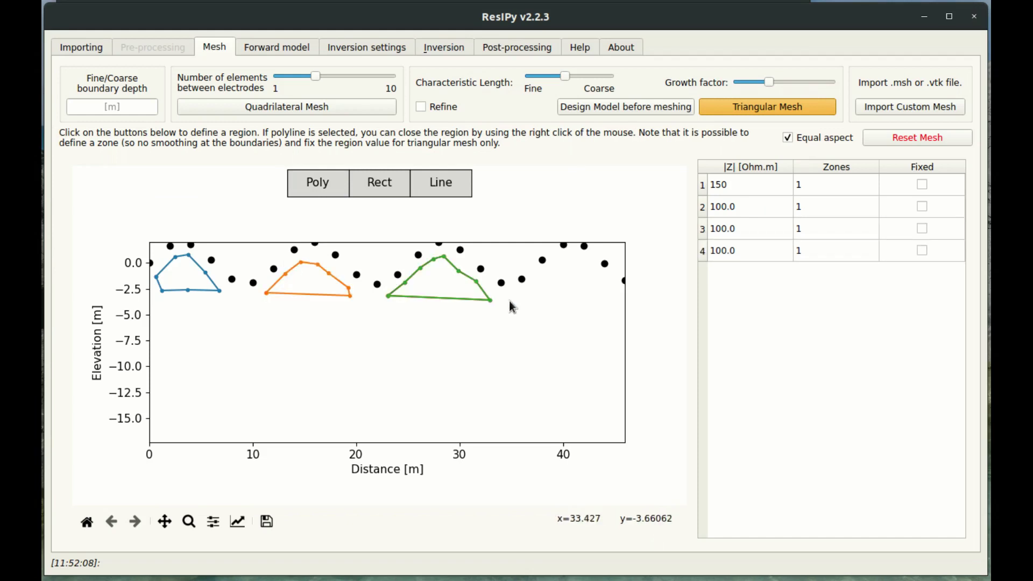
# Draw a fourth closed polygon region beneath the last crest, about 36 to 44 m, and generate the triangular mesh.
pyautogui.click(376, 179)
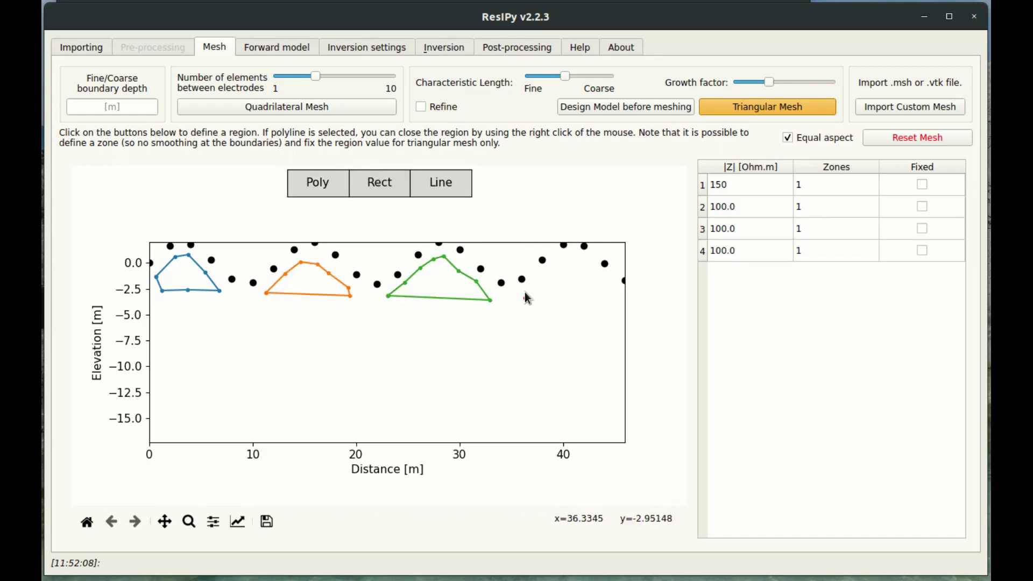
pyautogui.click(550, 267)
pyautogui.click(560, 258)
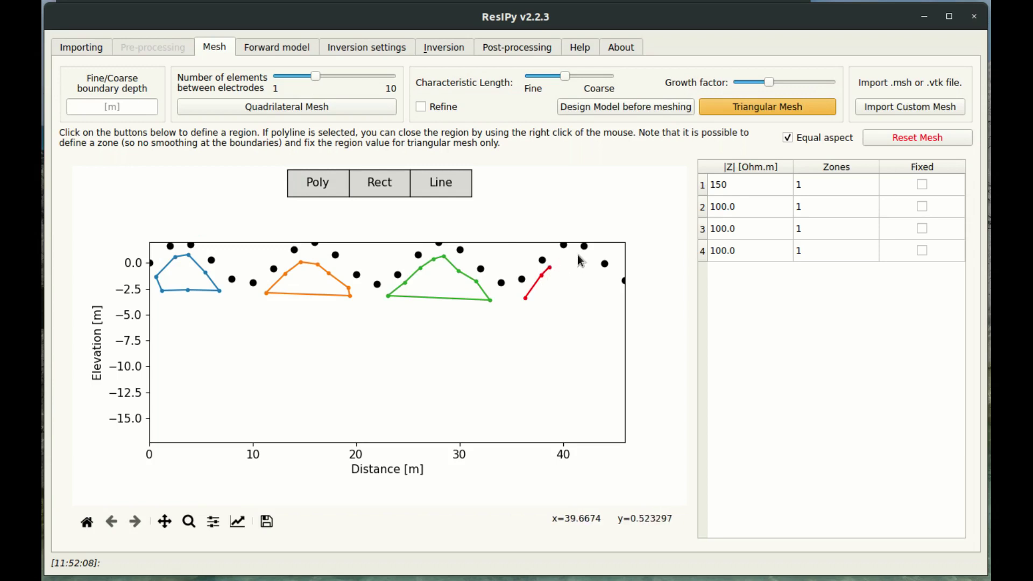
pyautogui.click(570, 253)
pyautogui.click(577, 259)
pyautogui.click(593, 278)
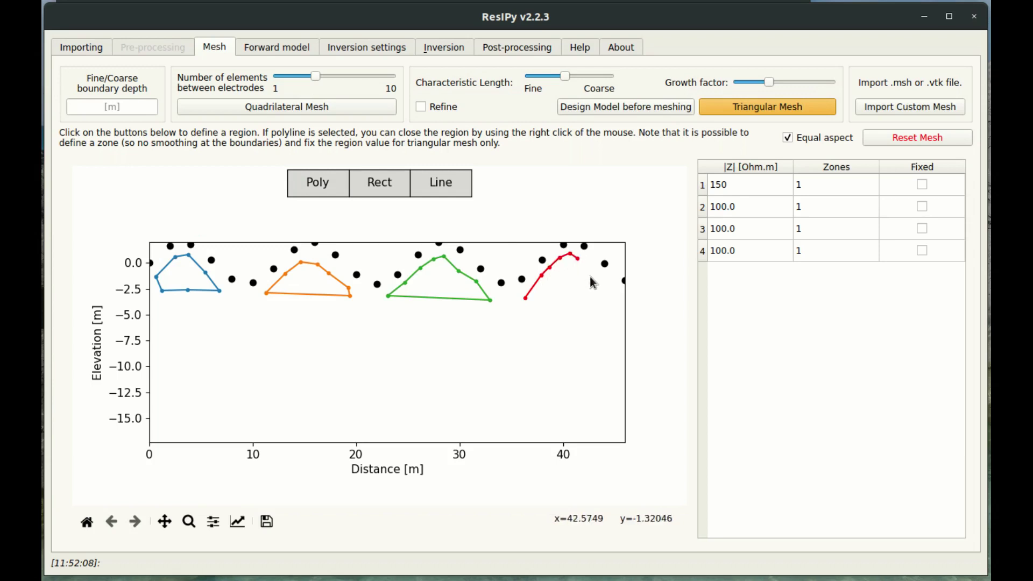
pyautogui.rightClick(608, 294)
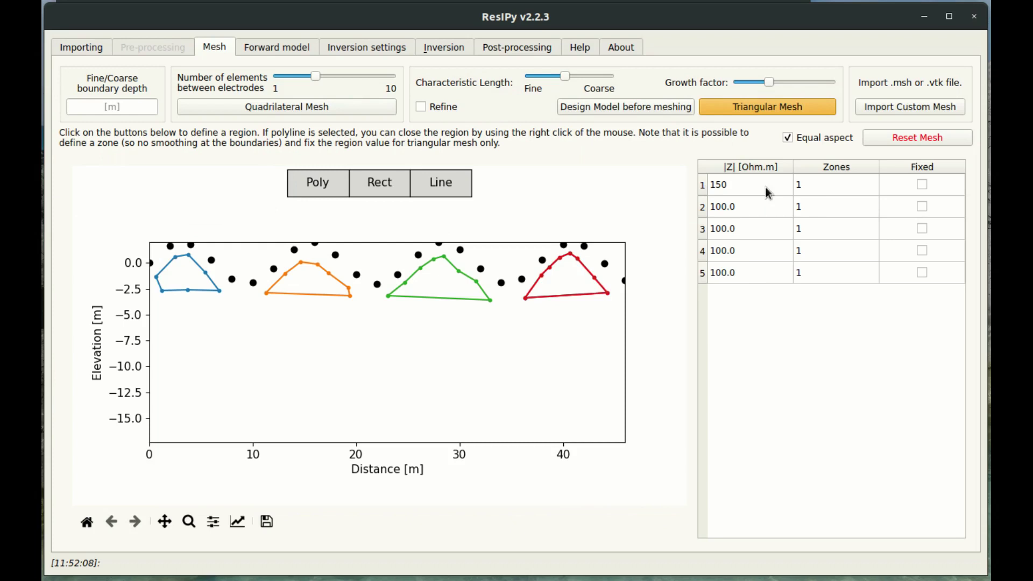
pyautogui.click(734, 110)
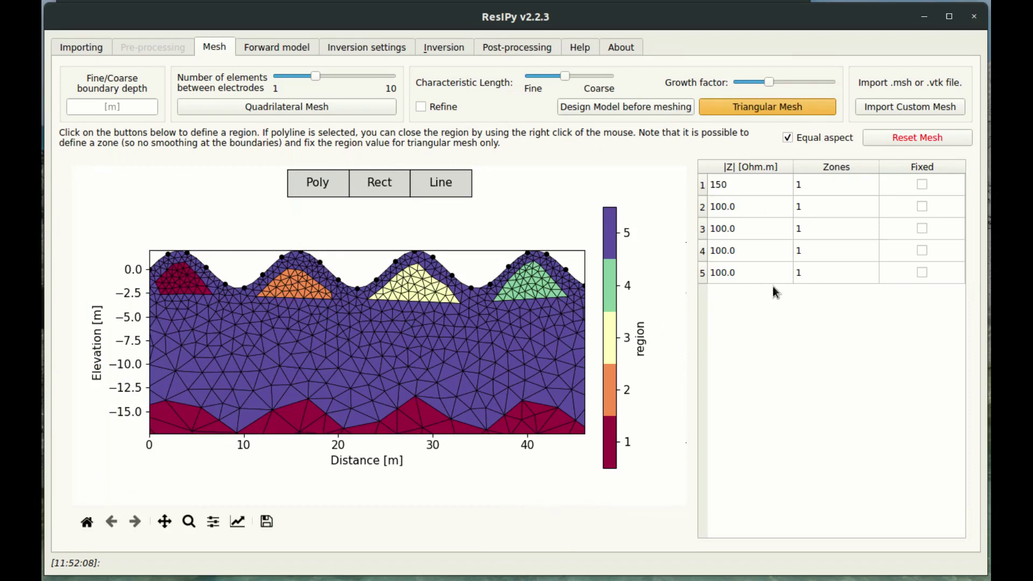
# Set the resistivity of region 5 to 20 Ohm.m.
pyautogui.click(737, 189)
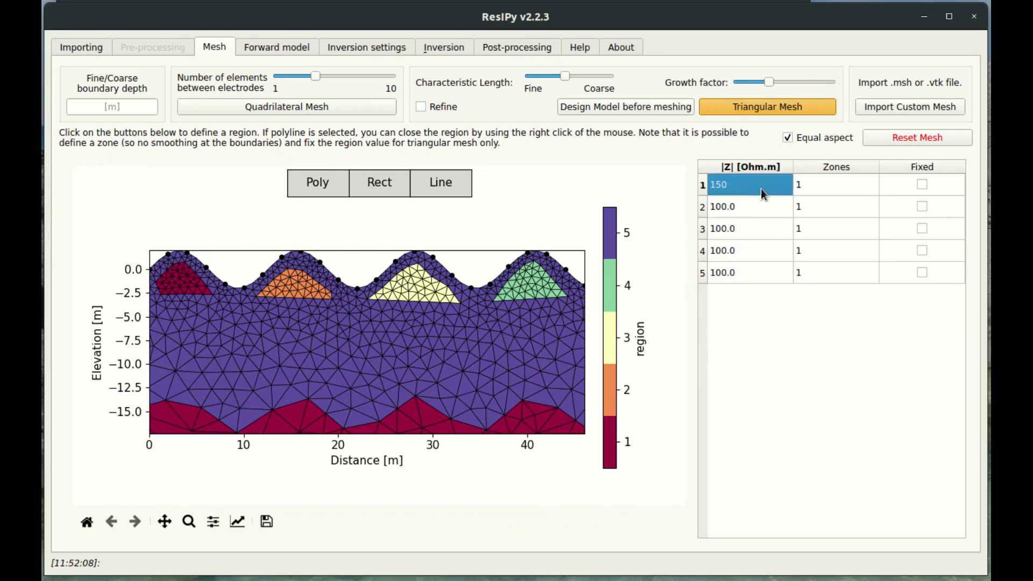
pyautogui.click(733, 275)
pyautogui.write('20')
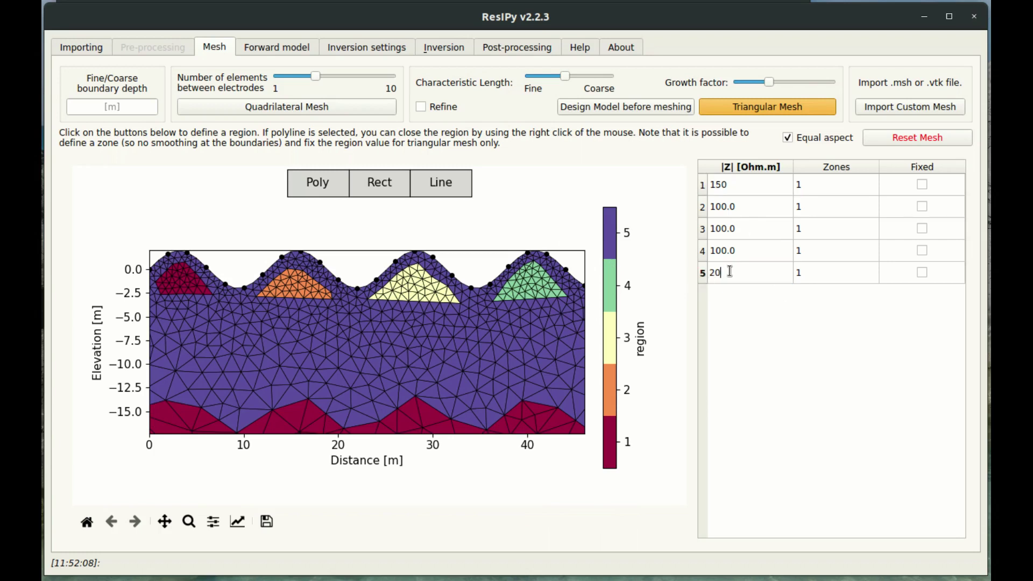
pyautogui.press('Return')
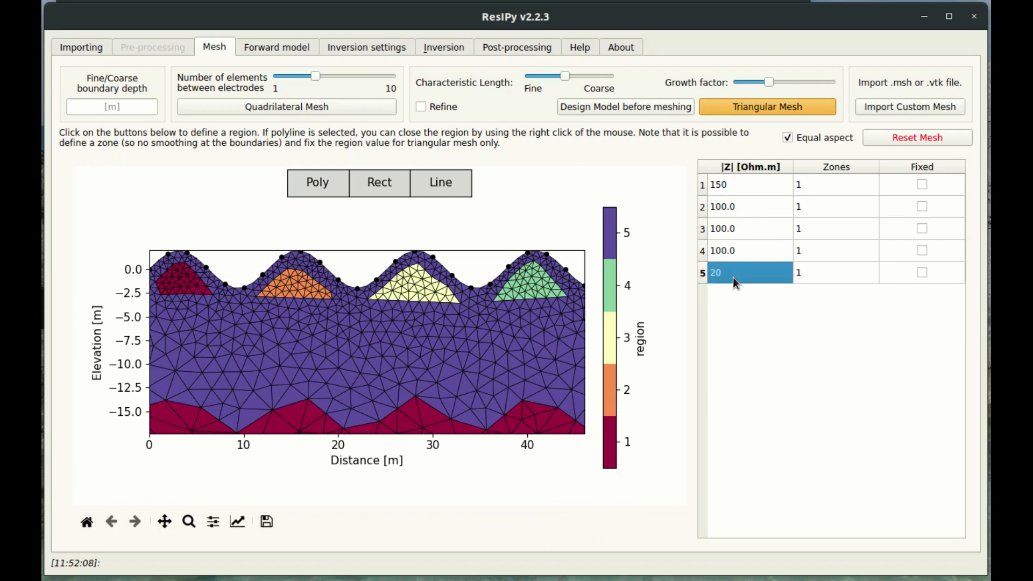
# Set the resistivity of region 1 to 100 Ohm.m.
pyautogui.click(736, 255)
pyautogui.click(741, 185)
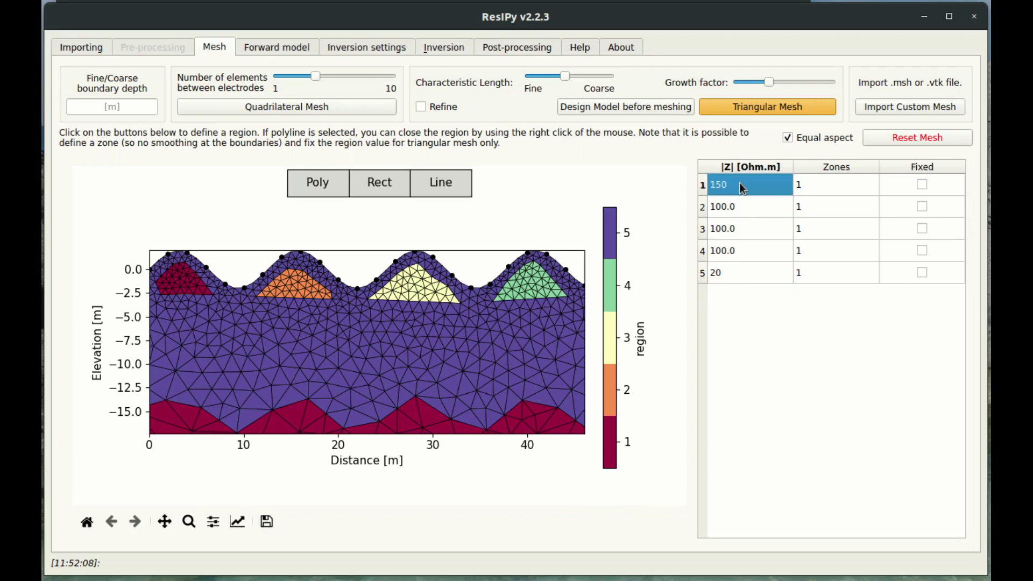
pyautogui.click(740, 211)
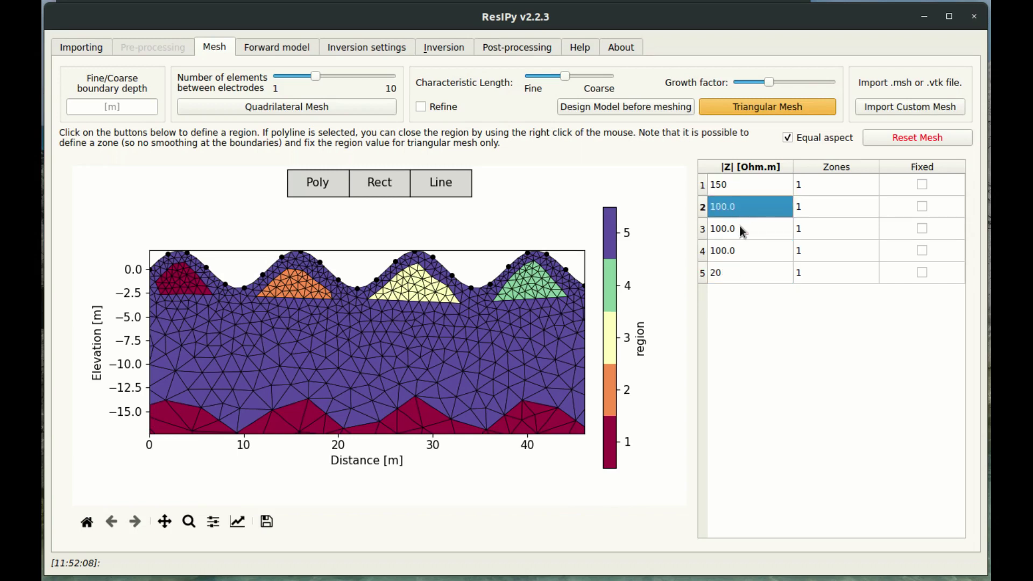
pyautogui.click(742, 190)
pyautogui.click(742, 189)
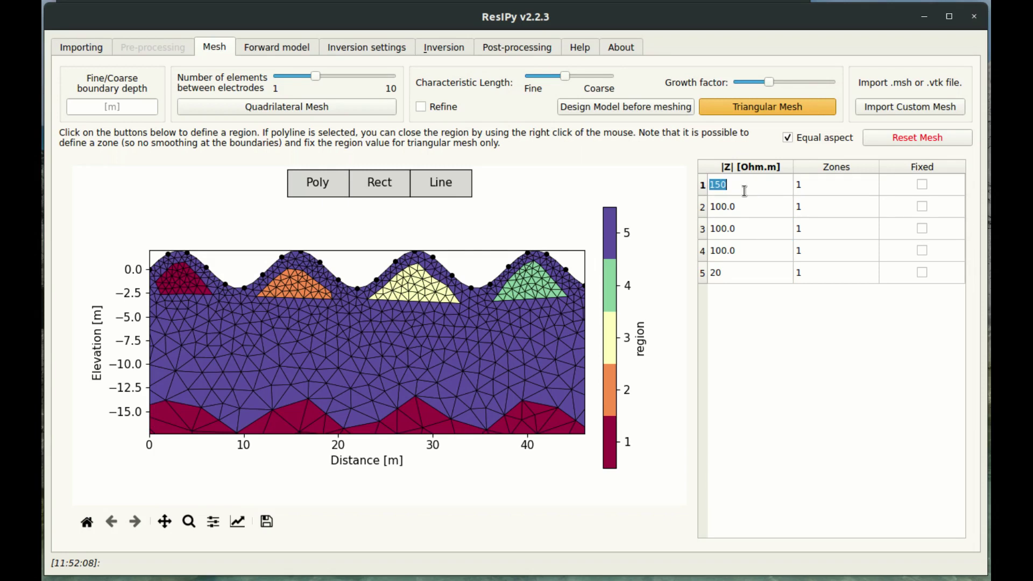
pyautogui.write('1')
pyautogui.press('Return')
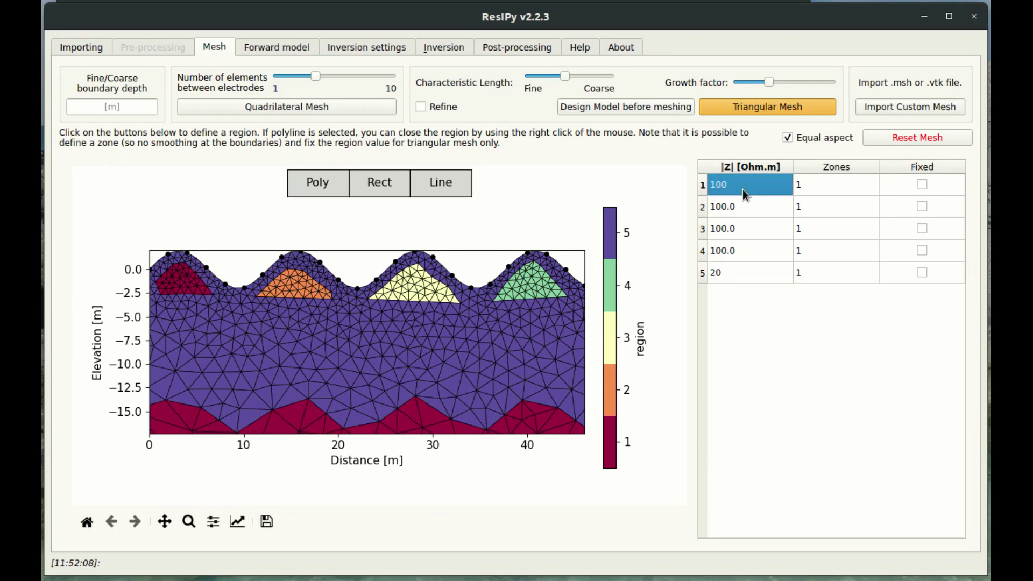
# Add a Wenner sequence with a = 2 to the two dipole-dipole sequences and run the forward model.
pyautogui.hotkey('ctrl', 'Tab')
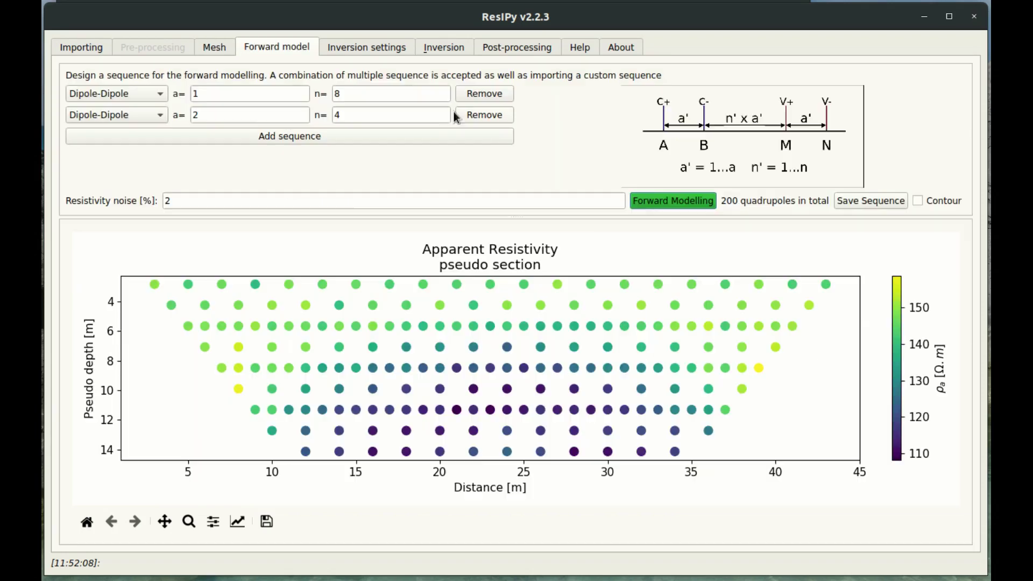
pyautogui.click(247, 137)
pyautogui.click(124, 135)
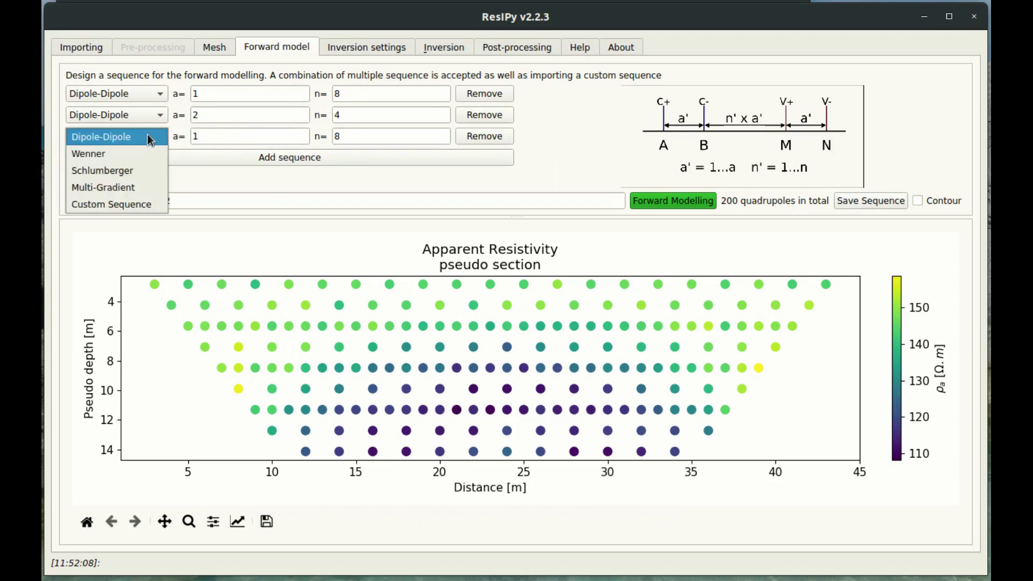
pyautogui.click(135, 156)
pyautogui.moveTo(269, 134); pyautogui.dragTo(129, 123)
pyautogui.write('2')
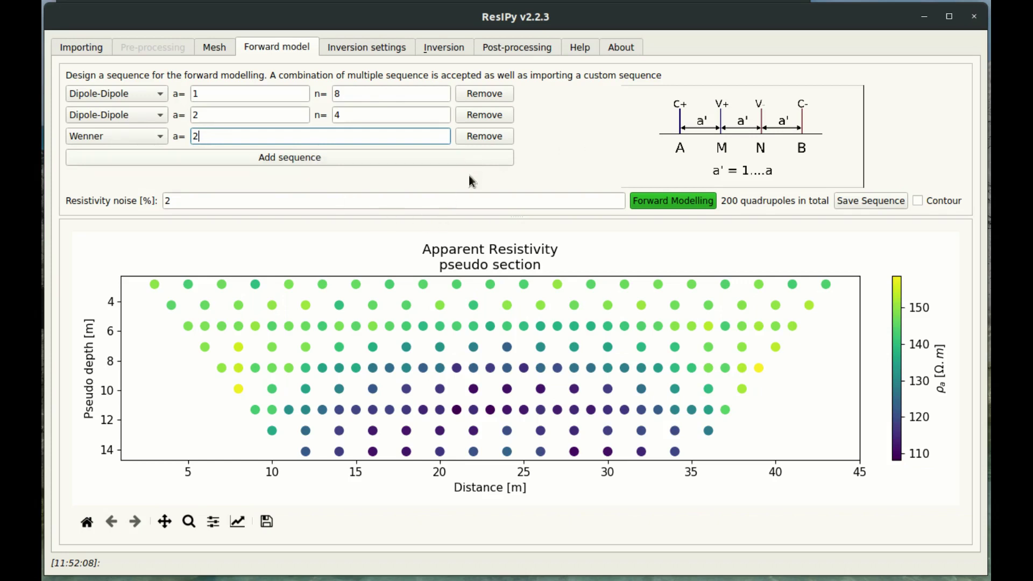
pyautogui.click(645, 202)
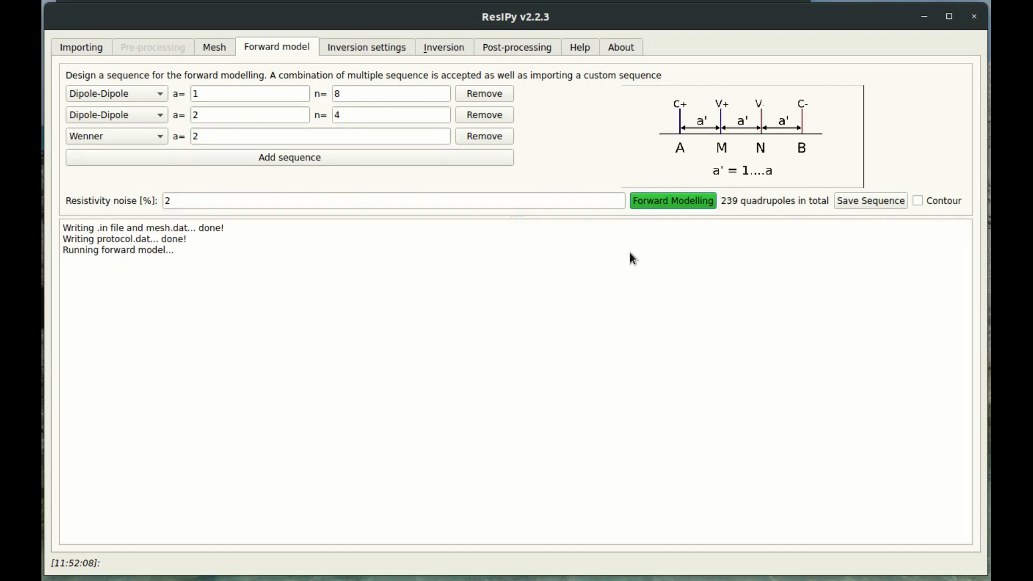
# Set the inversion error parameters a_wgt to 0.01 and b_wgt to 0.02.
pyautogui.moveTo(177, 200); pyautogui.dragTo(155, 198)
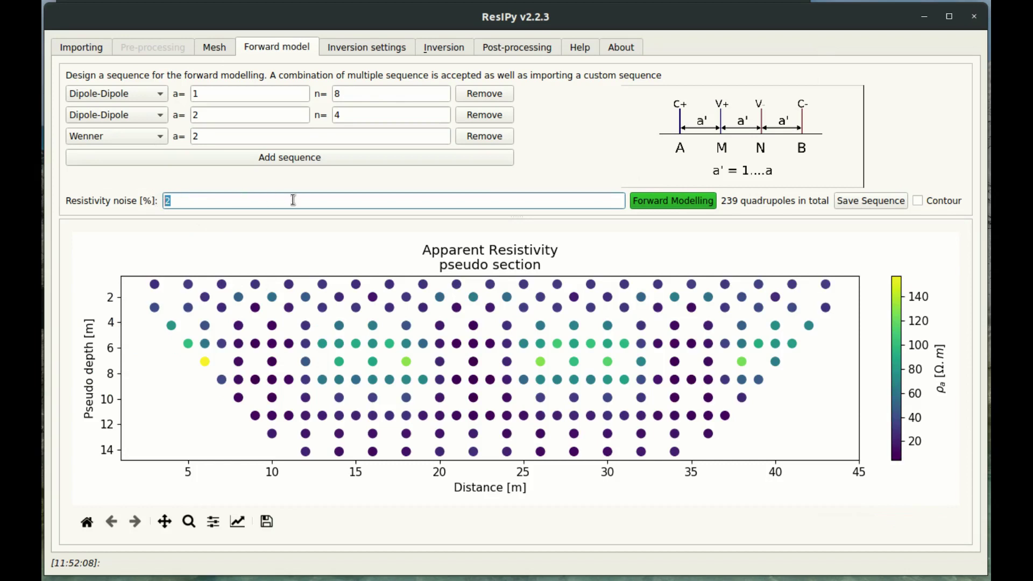
pyautogui.click(358, 48)
pyautogui.click(76, 67)
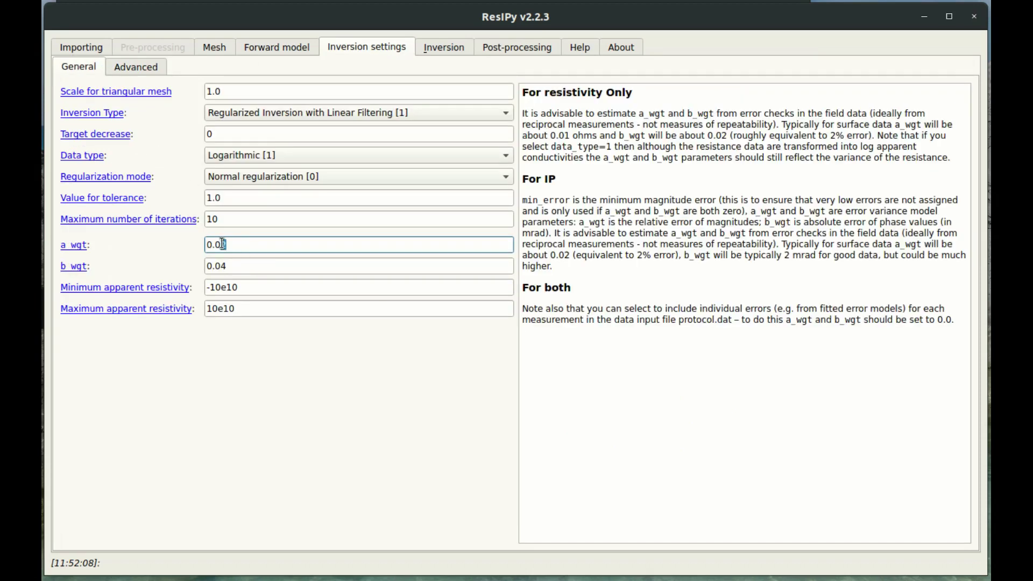
pyautogui.click(229, 265)
pyautogui.press('BackSpace')
pyautogui.write('2')
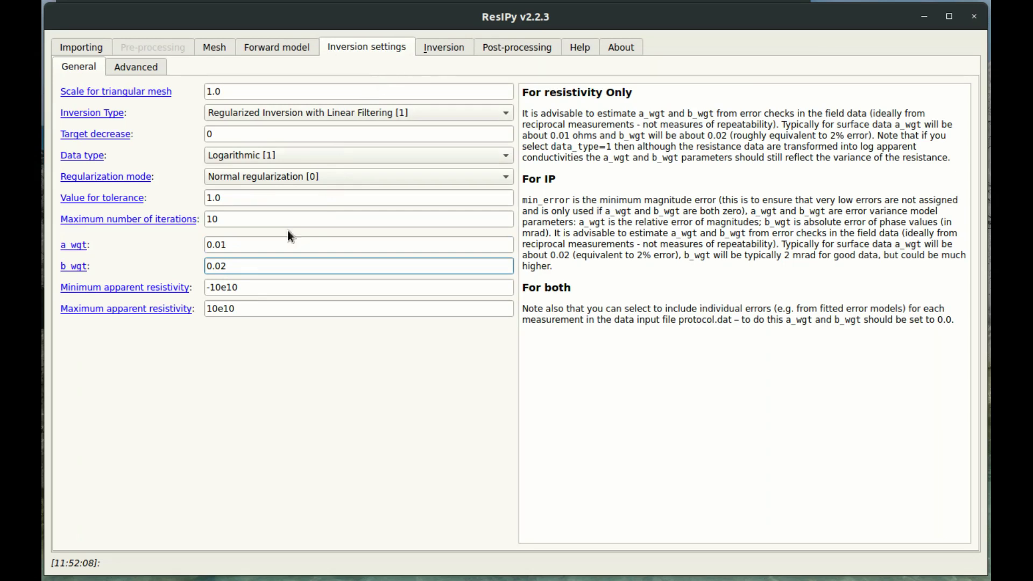
# Run the inversion of the forward-modelled data.
pyautogui.click(444, 50)
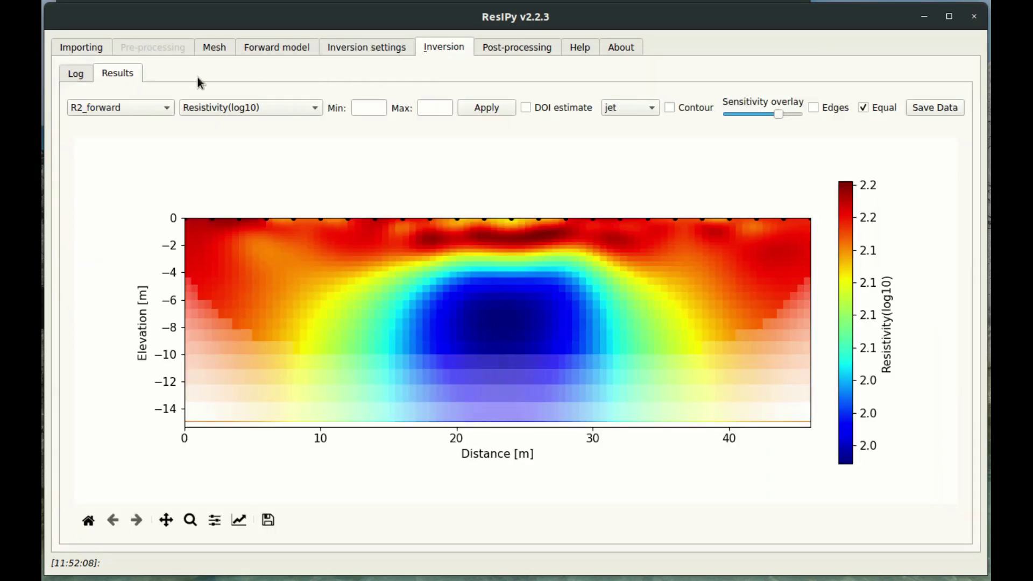
pyautogui.click(71, 76)
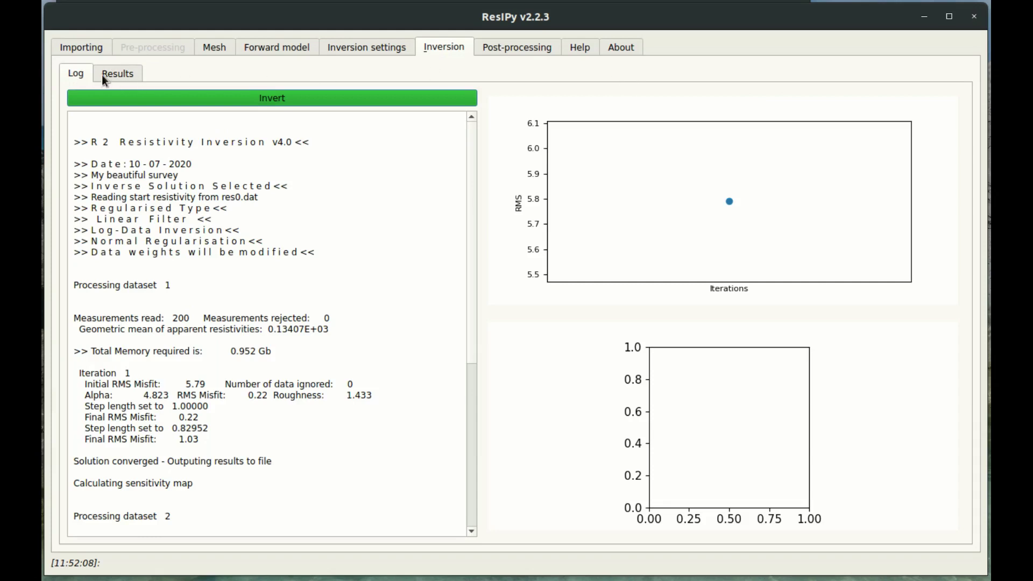
pyautogui.click(195, 102)
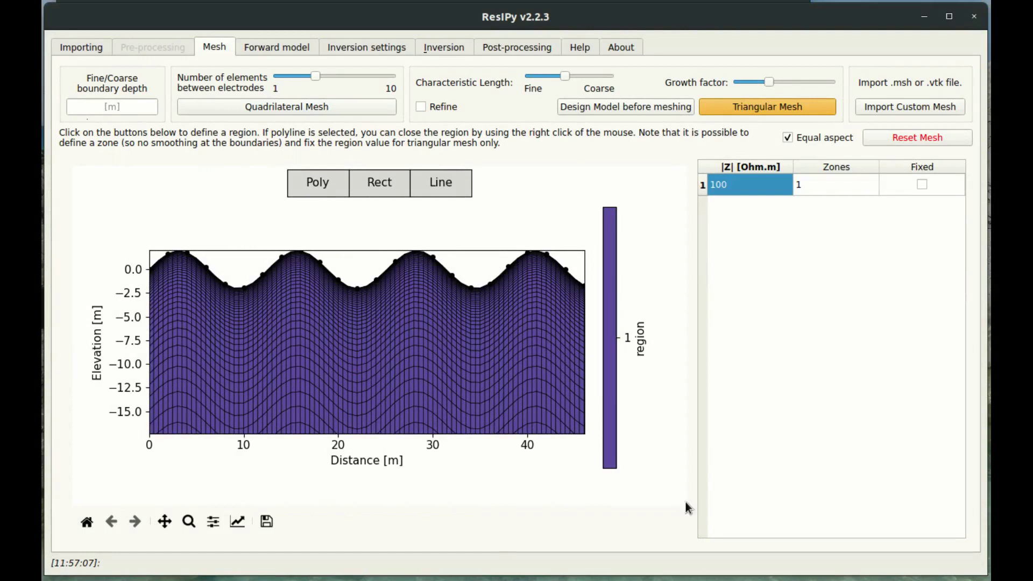
# Draw a closed four-sided region in the quadrilateral mesh, about 19 to 28 m in distance and -10 to -13.5 m in elevation.
pyautogui.click(325, 369)
pyautogui.click(404, 367)
pyautogui.click(413, 397)
pyautogui.rightClick(337, 402)
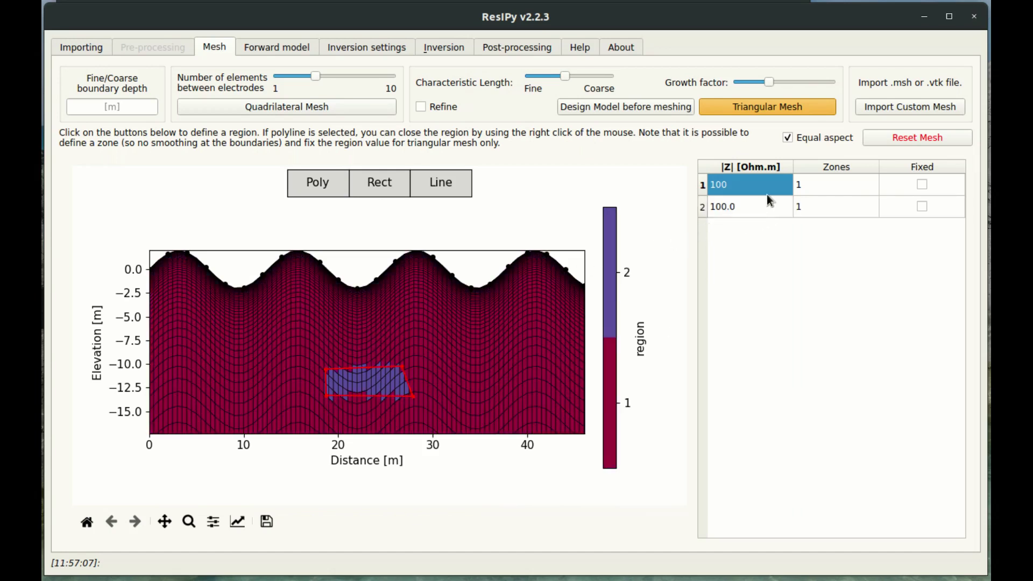
# Set the resistivity of region 2 to 20 Ohm.m and run the forward model.
pyautogui.click(765, 212)
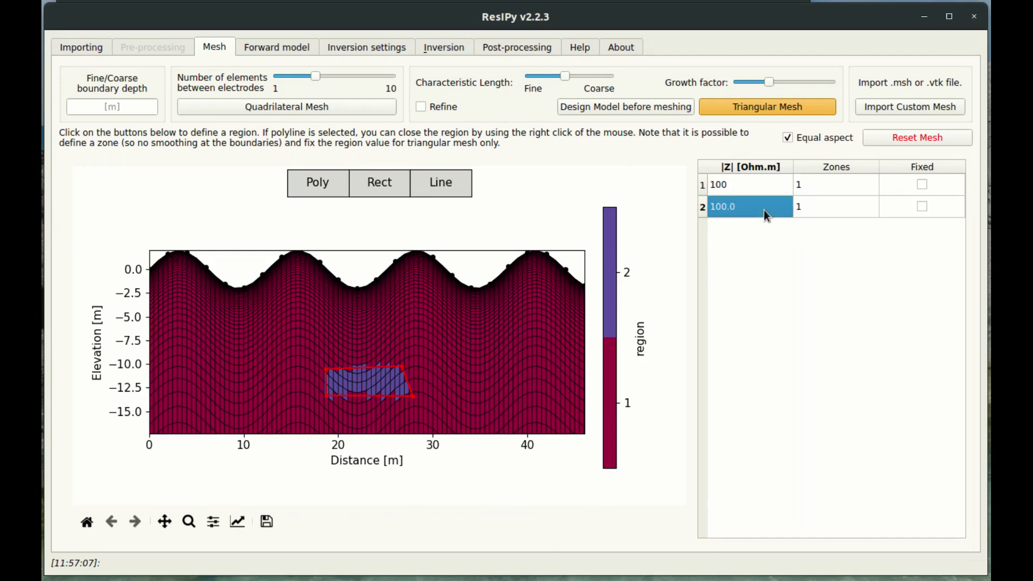
pyautogui.write('20')
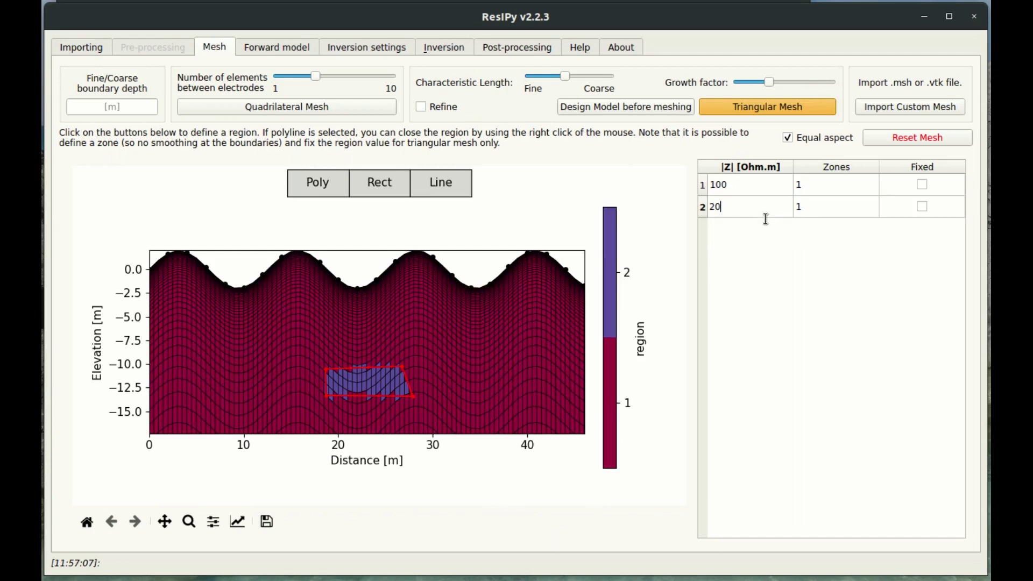
pyautogui.click(277, 47)
pyautogui.click(667, 202)
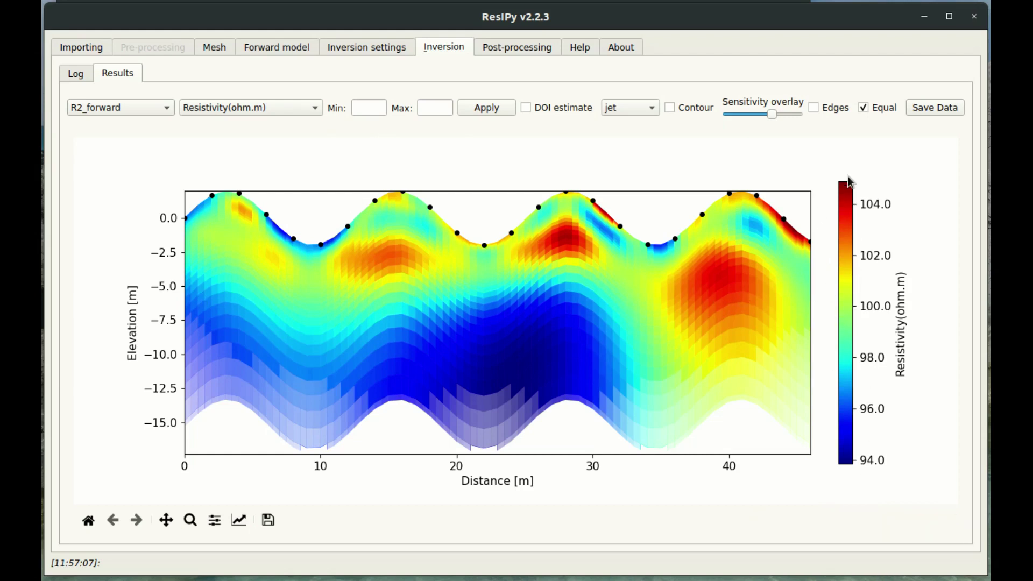
# Limit the inverted section's resistivity colour scale to a minimum of 20 and a maximum of 100.
pyautogui.click(381, 105)
pyautogui.press('Tab')
pyautogui.write('100')
pyautogui.click(497, 111)
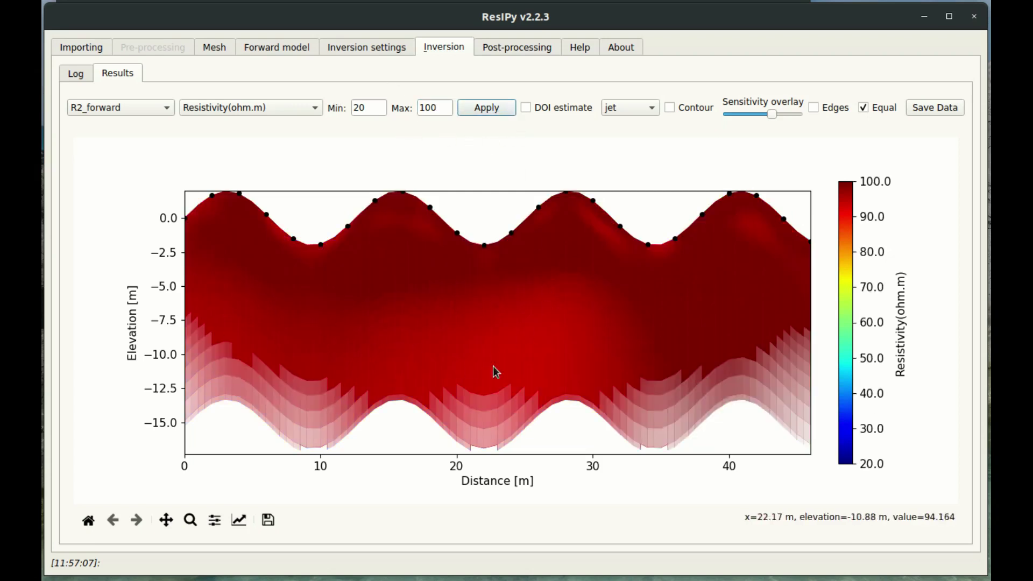
# Compare the mesh regions and the forward-modelled pseudo section with the inverted resistivity section.
pyautogui.click(209, 47)
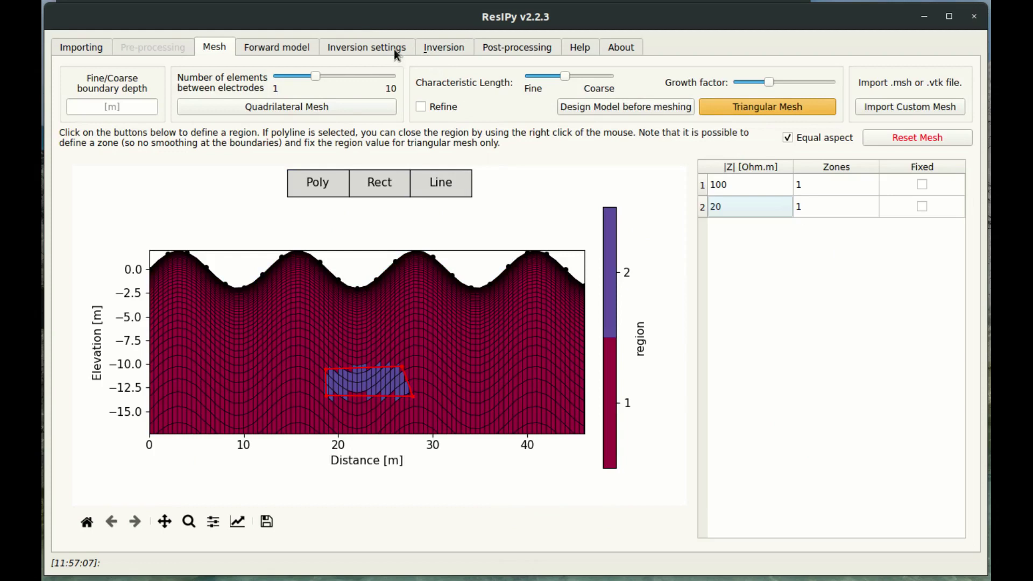
pyautogui.click(443, 47)
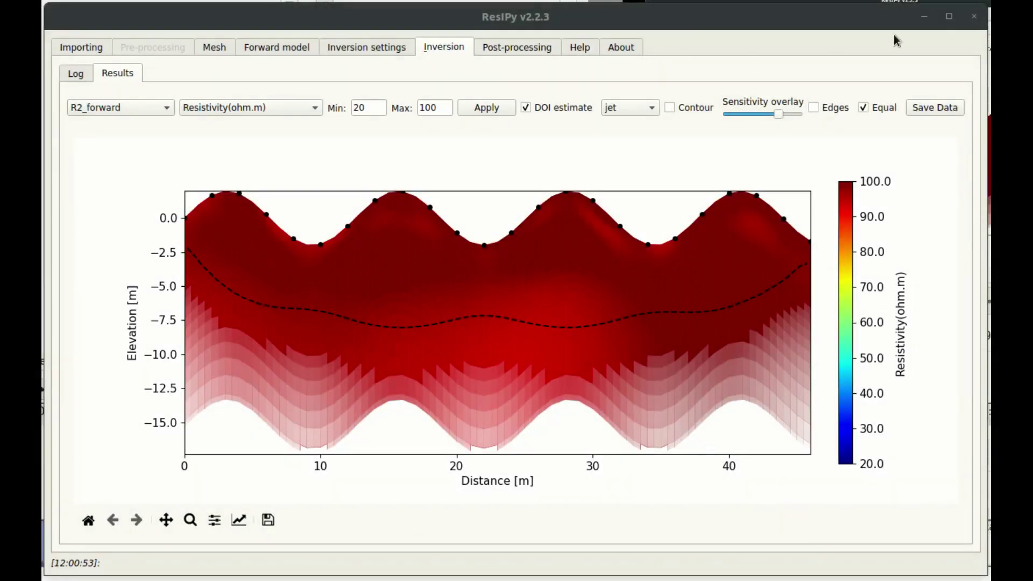
pyautogui.click(267, 42)
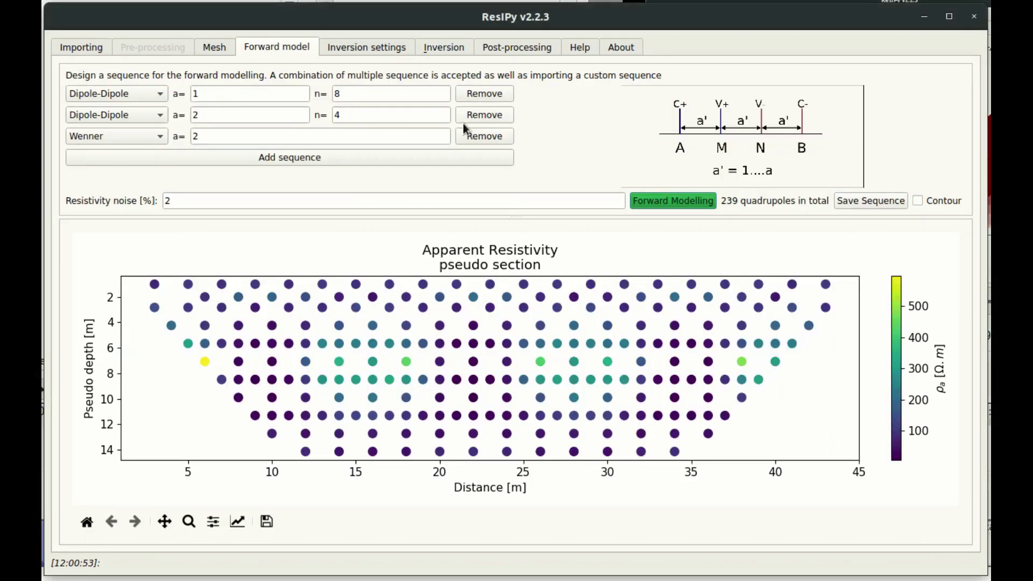
pyautogui.click(226, 46)
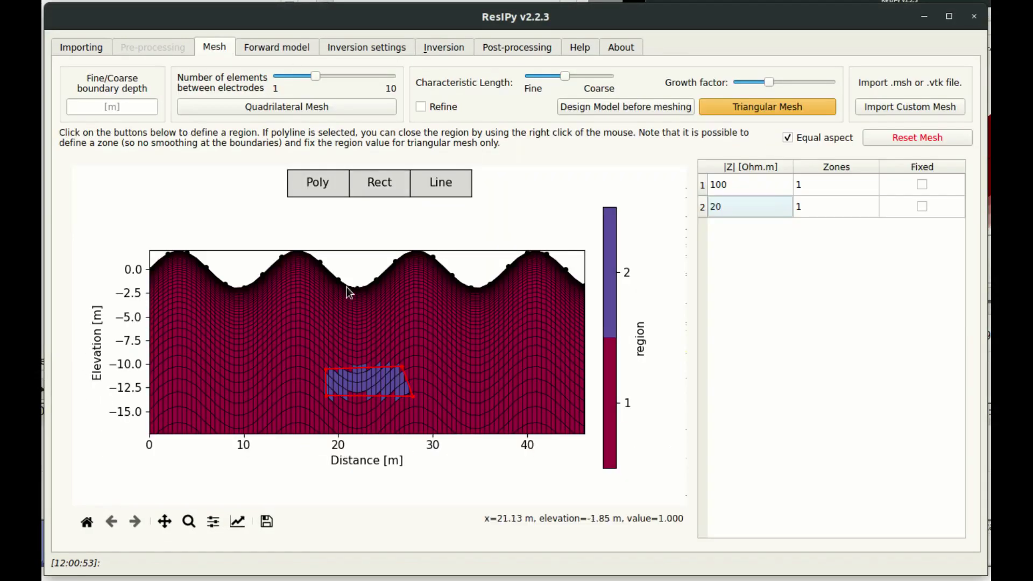
pyautogui.click(253, 45)
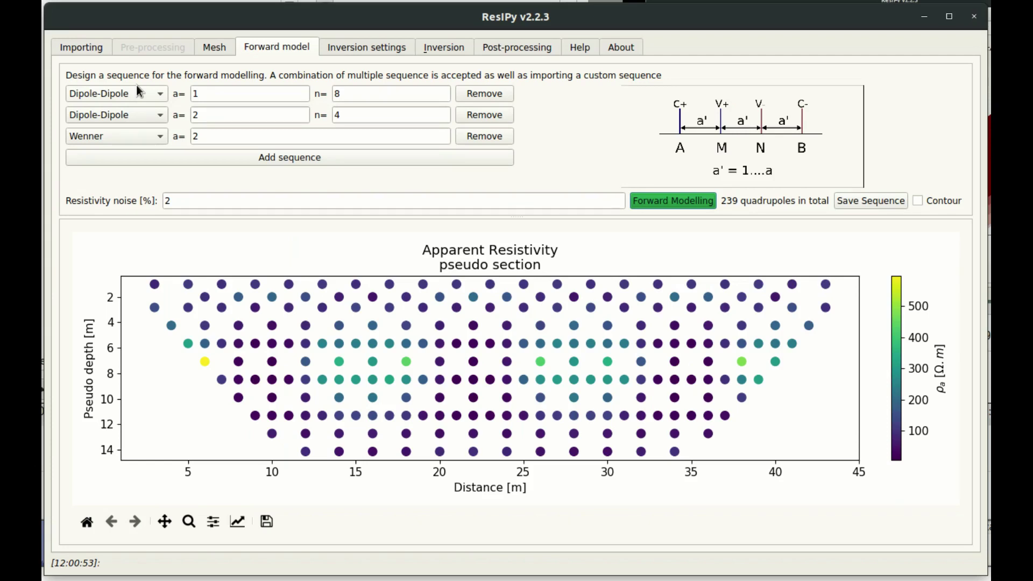
pyautogui.click(435, 48)
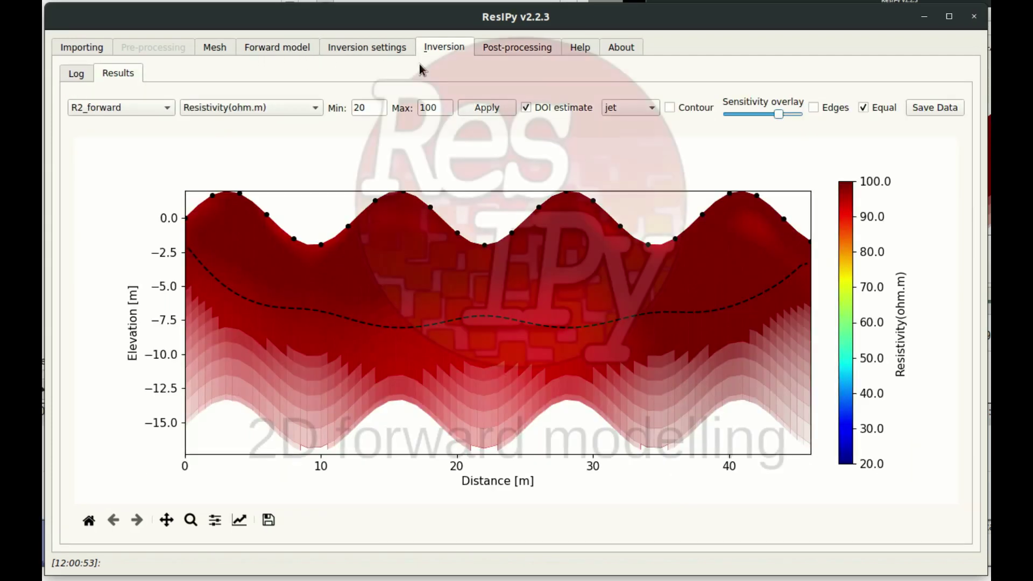